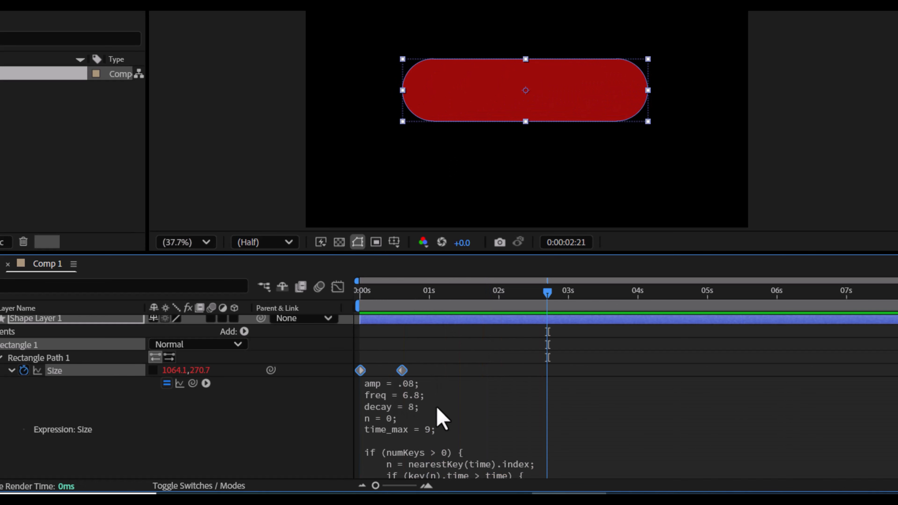
click(438, 418)
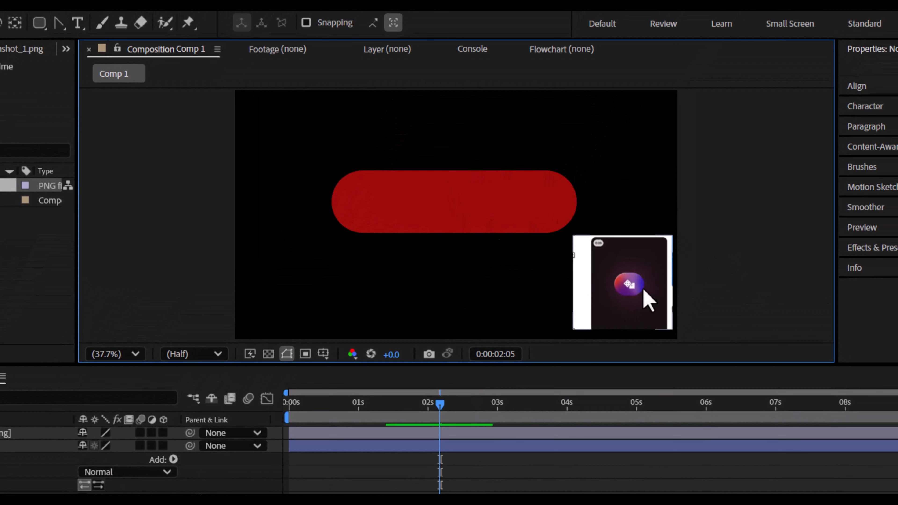
Step: Apply the 4-Color Gradient effect to the red pill on Shape Layer 1
click(644, 292)
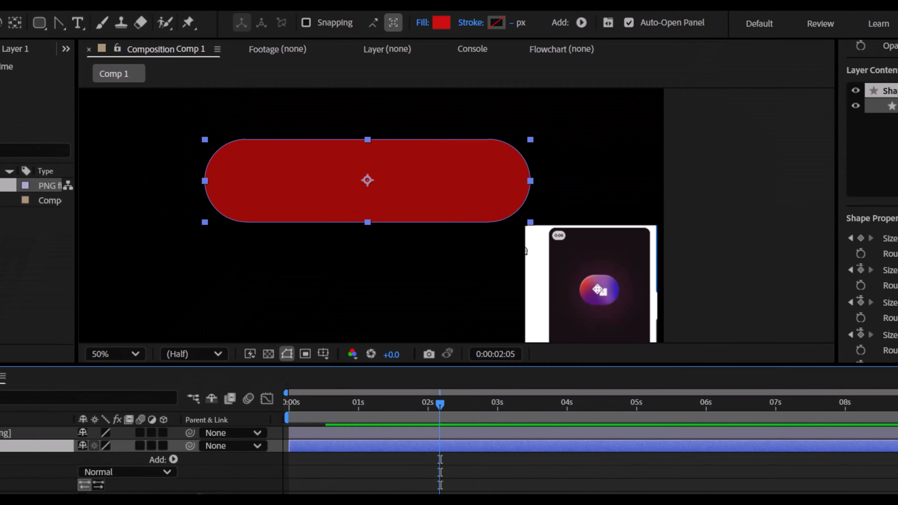
scroll(871, 248, down, 10)
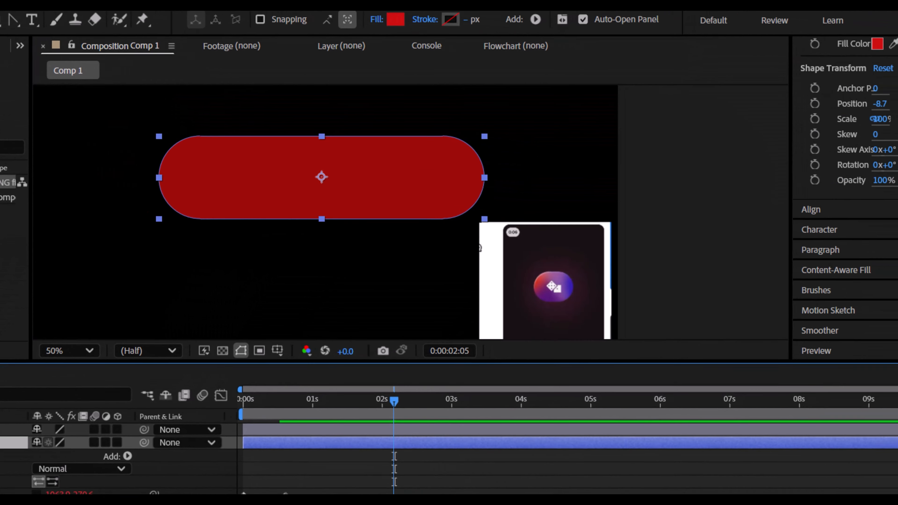
click(770, 326)
drag(790, 243, 684, 246)
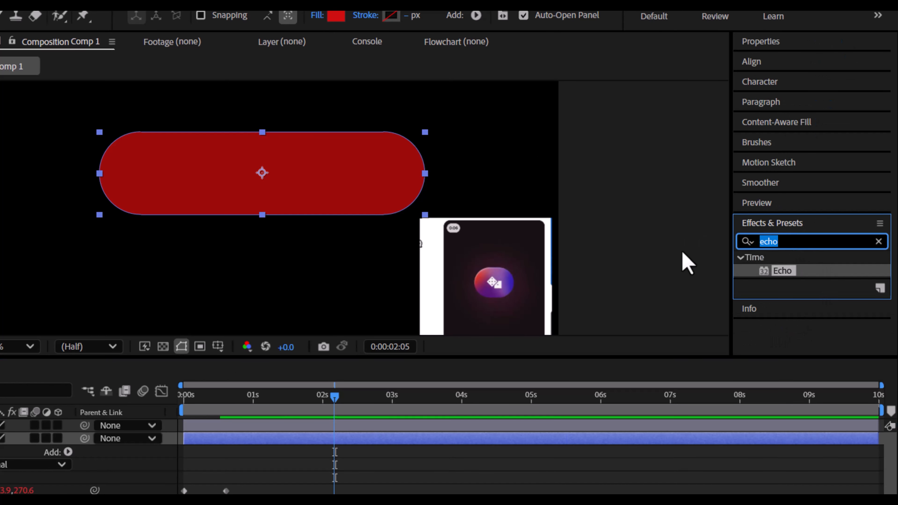
text(gradient)
drag(785, 322, 146, 340)
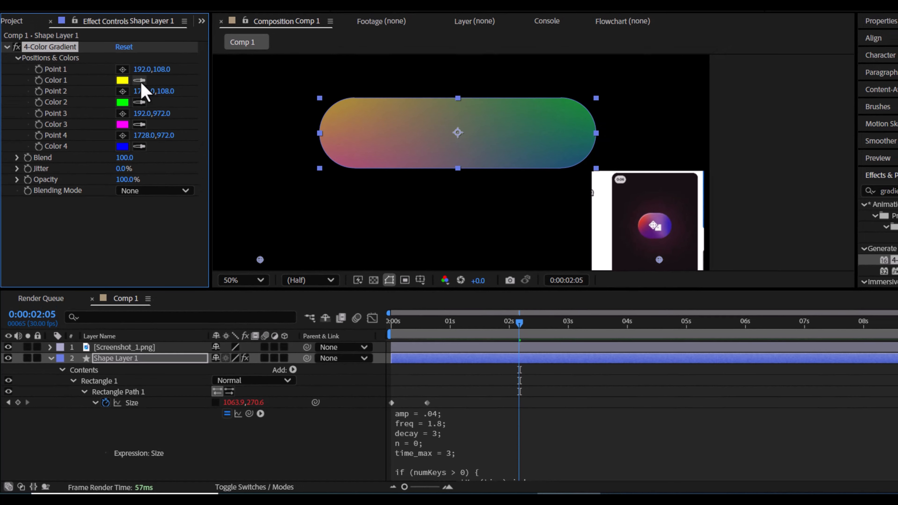
Step: Sample all four gradient colors from the reference screenshot's pill: red, light purple, dark purple and blue
click(139, 81)
click(640, 222)
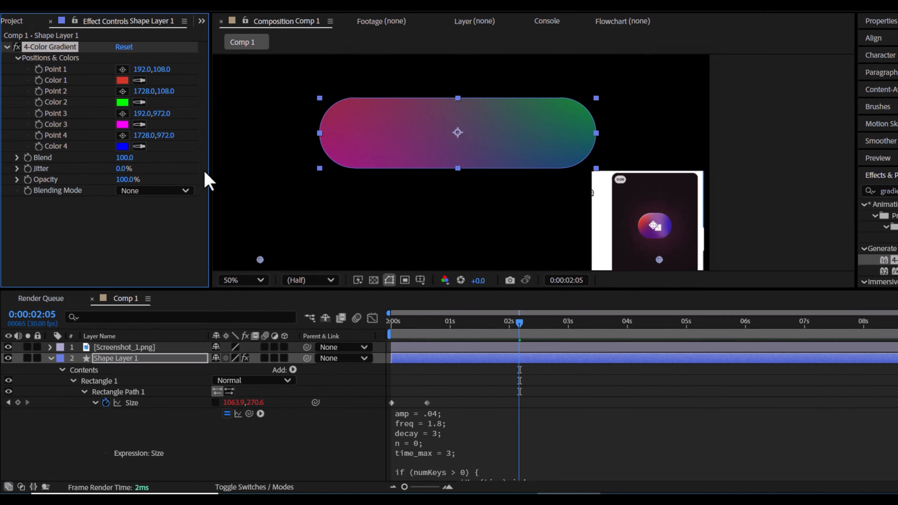
click(139, 102)
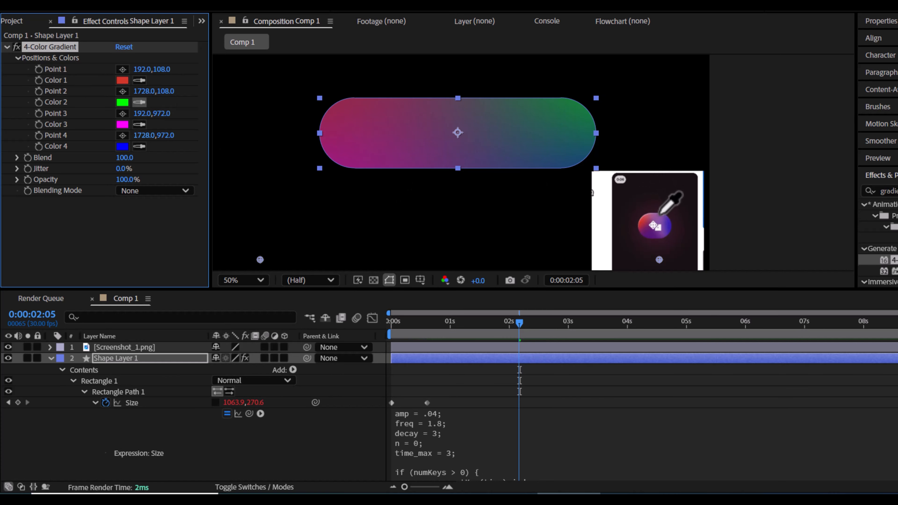
click(658, 218)
click(140, 125)
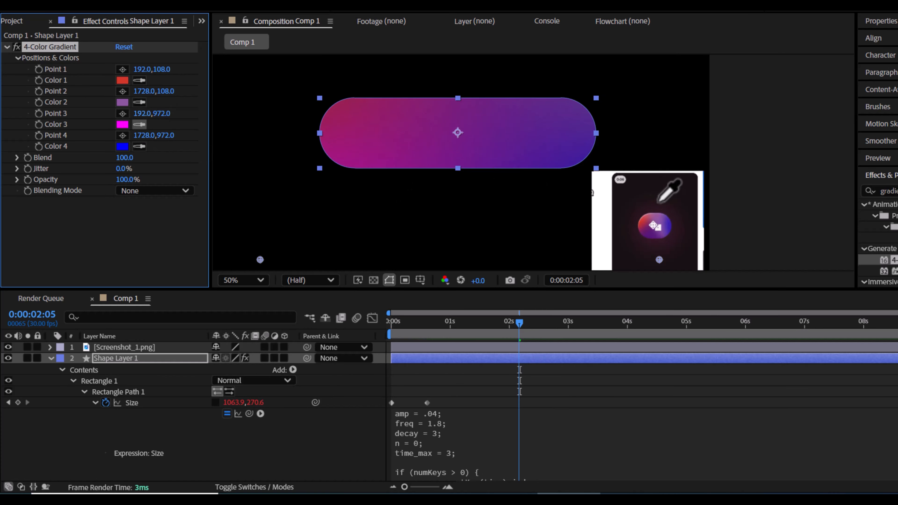
click(660, 234)
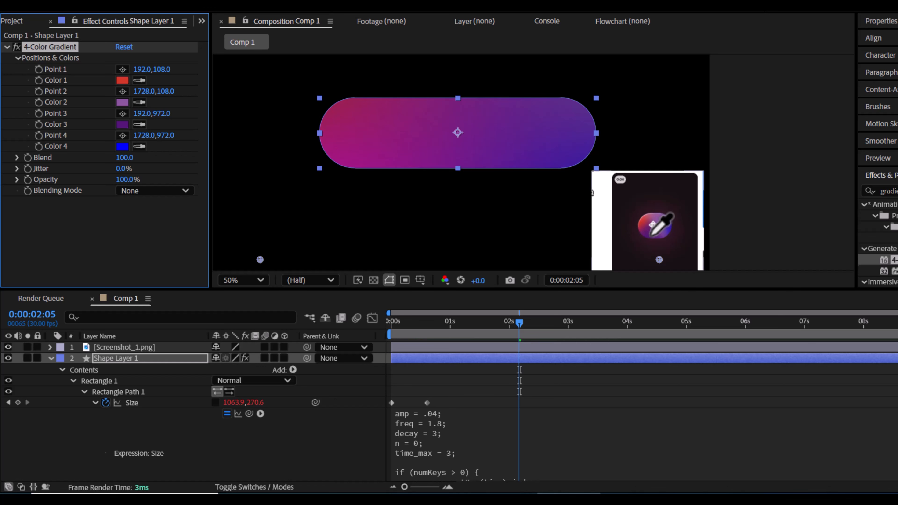
click(139, 147)
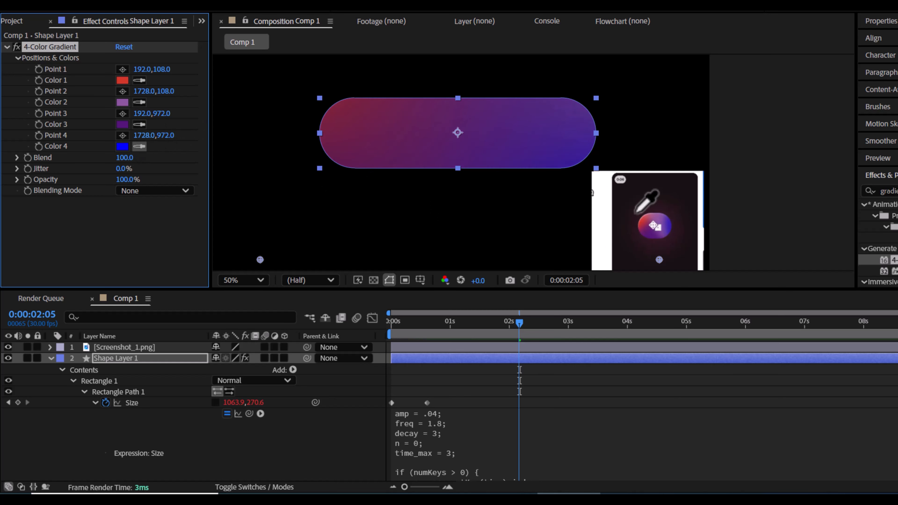
click(669, 228)
Step: Hide the screenshot layer and move gradient Points 1–4 onto the pill at 504,368; 1064,360; 616,632; and 1476,536
key(comma)
click(8, 346)
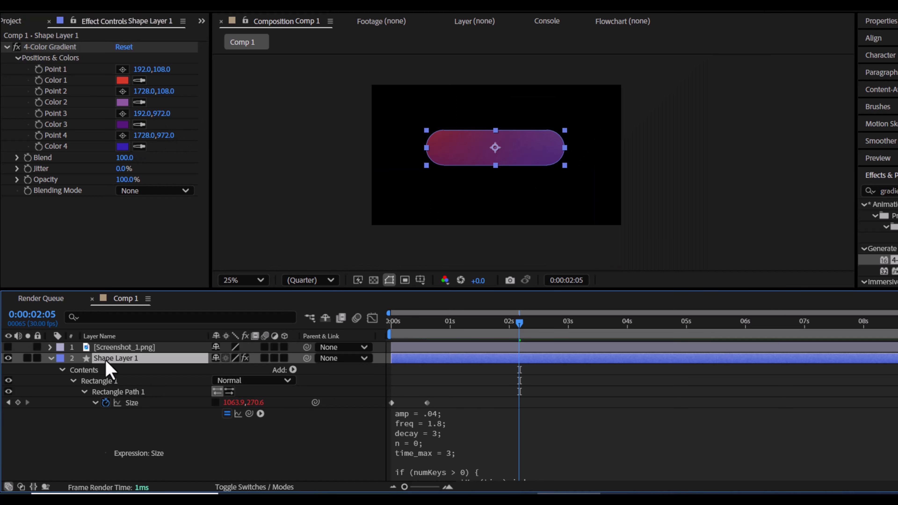
click(56, 48)
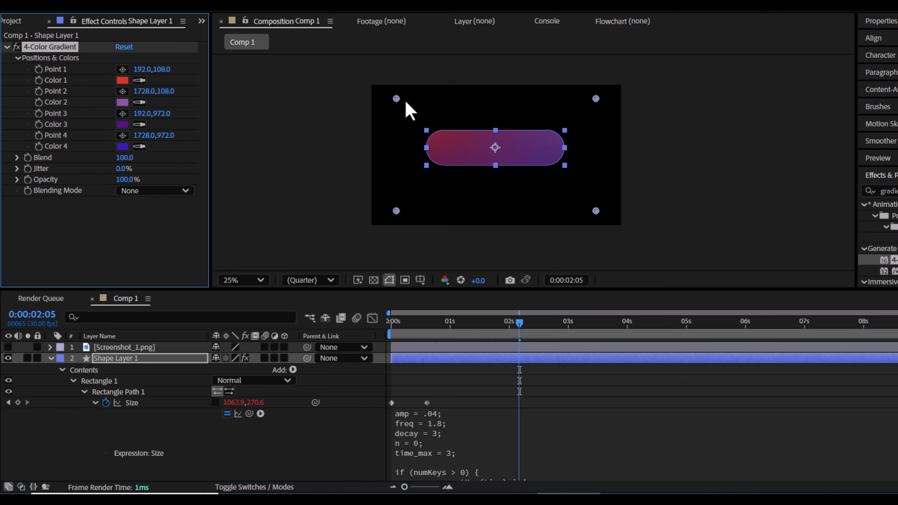
drag(396, 98, 437, 133)
drag(396, 211, 443, 164)
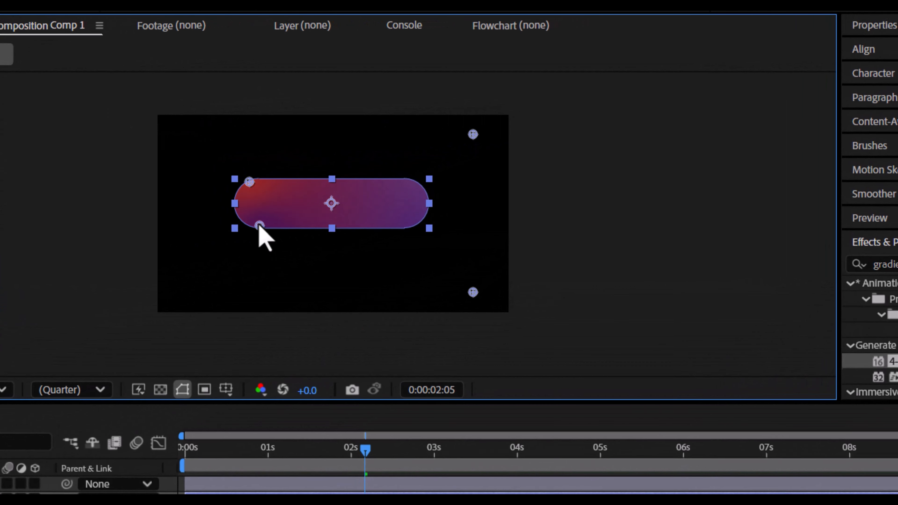
drag(259, 225, 269, 230)
drag(471, 135, 352, 178)
drag(473, 292, 428, 213)
click(407, 255)
scroll(297, 190, up, 1)
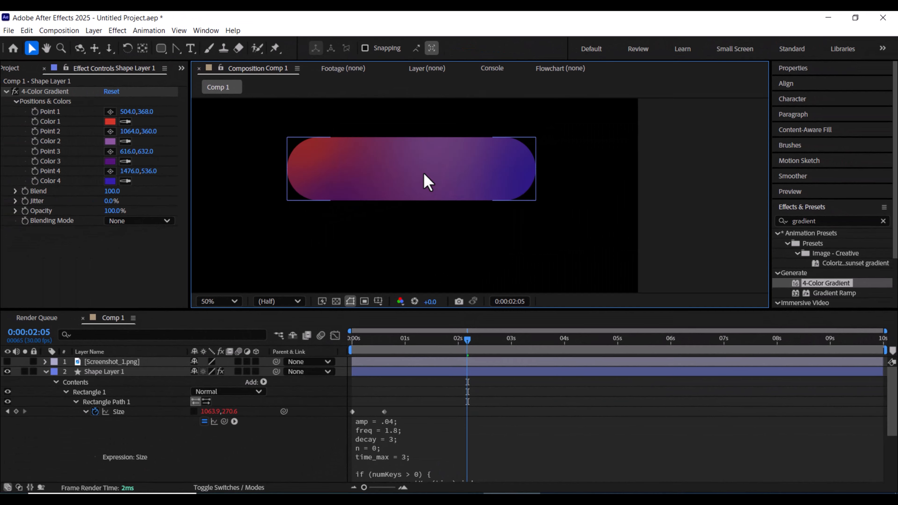
Step: Fine-tune the 4-Color Gradient layout on Shape Layer 1, with Point 1 at 476,368 and Point 4 at 1438,530
click(134, 372)
click(51, 91)
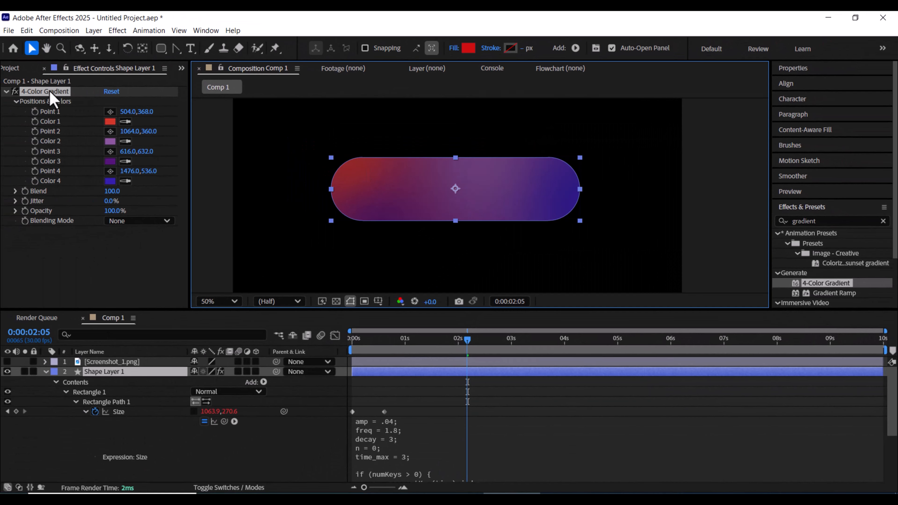
drag(358, 163, 385, 183)
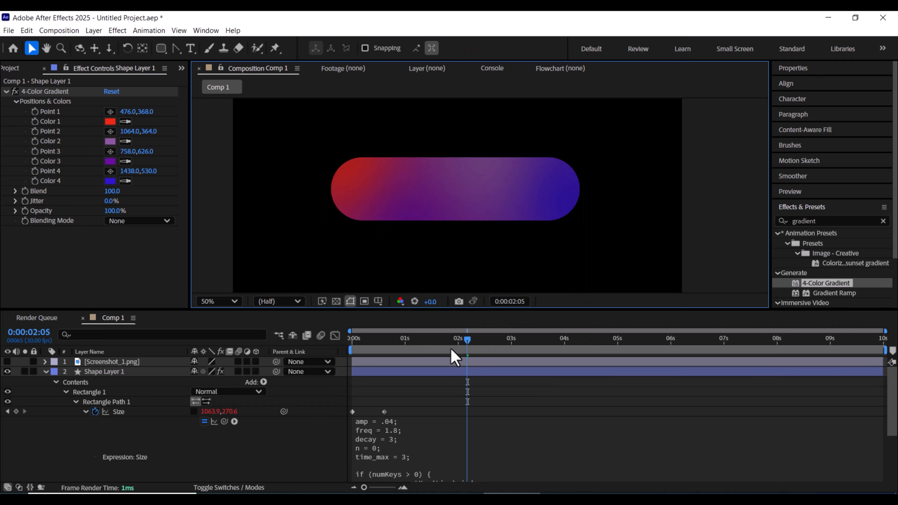
mouse_move(451, 344)
mouse_down()
mouse_move(323, 346)
mouse_move(438, 344)
mouse_up()
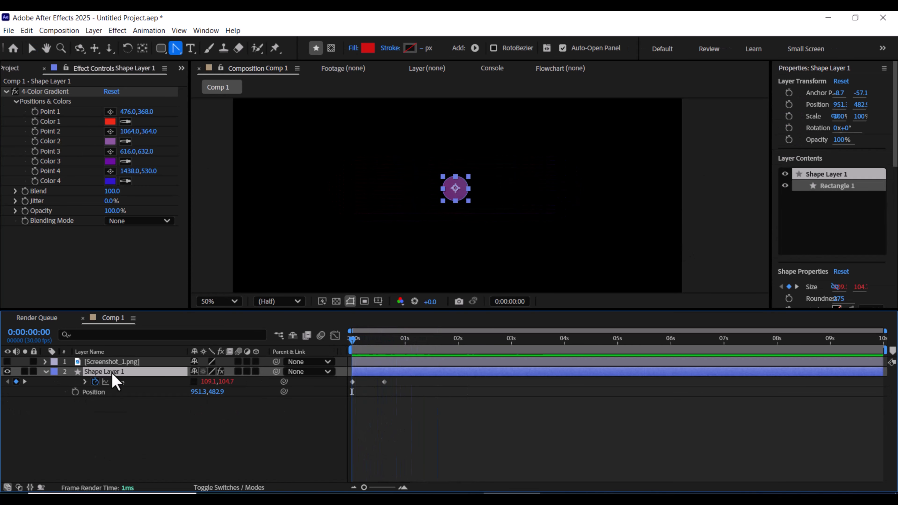
Step: Keyframe Shape Layer 1's Position to slide in from 2353.3,482.9 at 0 seconds to 951.3,482.9 at 1 second, and preview it
key(alt+shift+p)
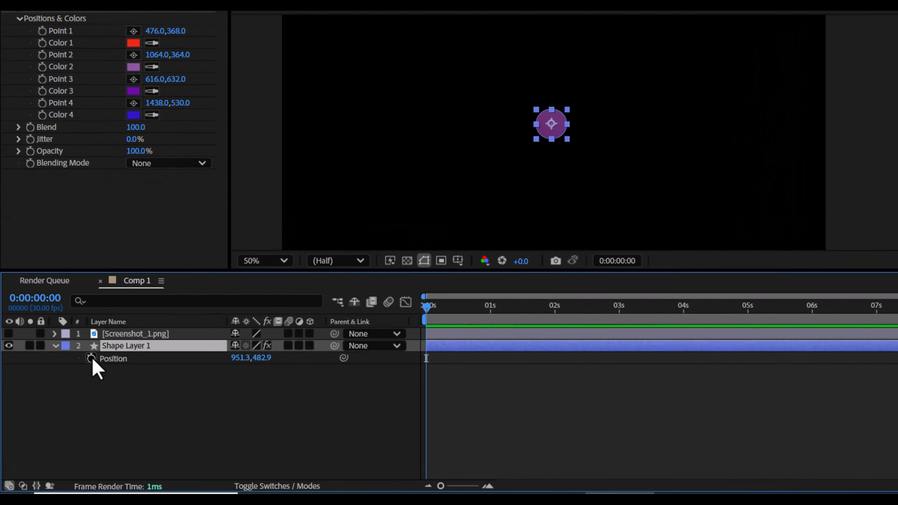
mouse_move(455, 299)
mouse_down()
mouse_move(527, 301)
mouse_move(450, 297)
mouse_up()
click(21, 349)
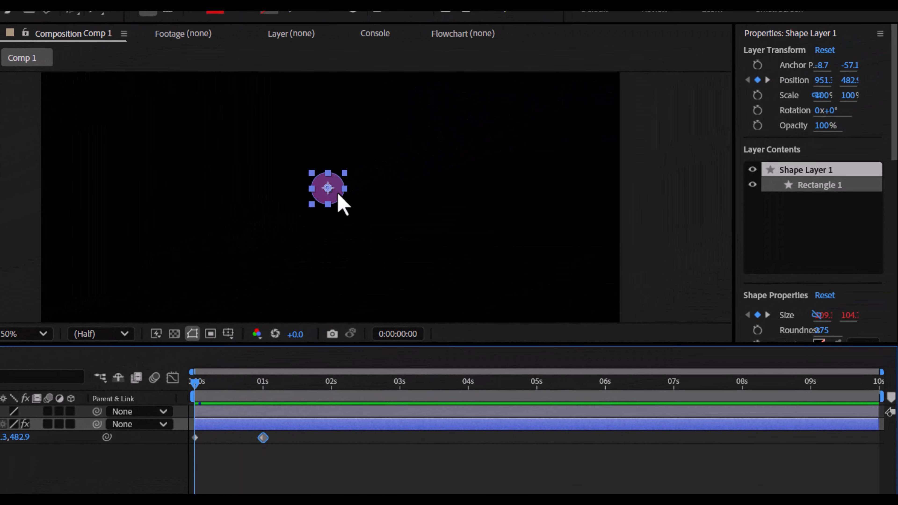
drag(592, 104, 897, 107)
key(space)
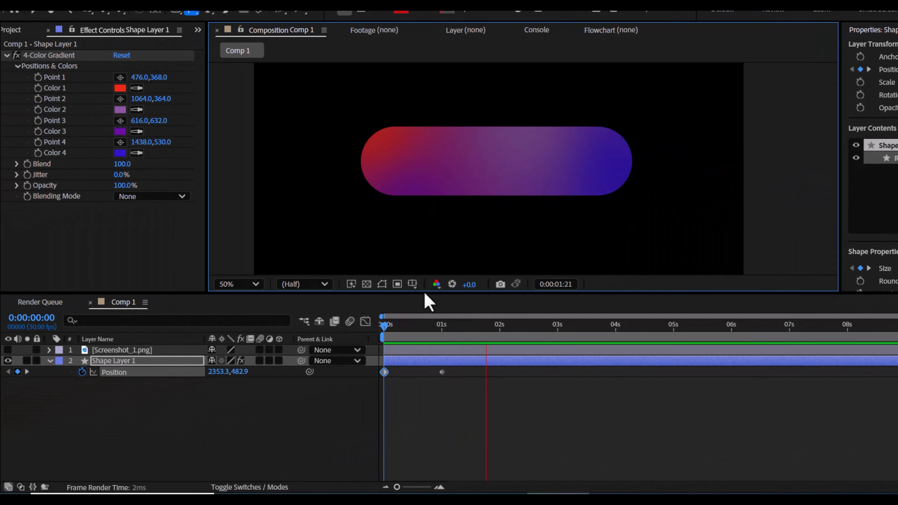
key(space)
Step: Shift both Size keyframes of Shape Layer 1 so they start at 1 second, and preview the animation
click(67, 379)
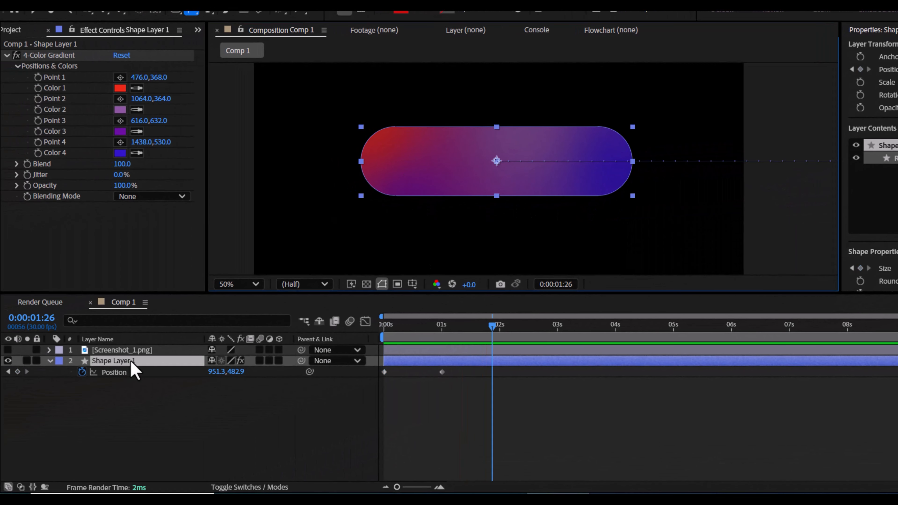
key(u)
click(151, 373)
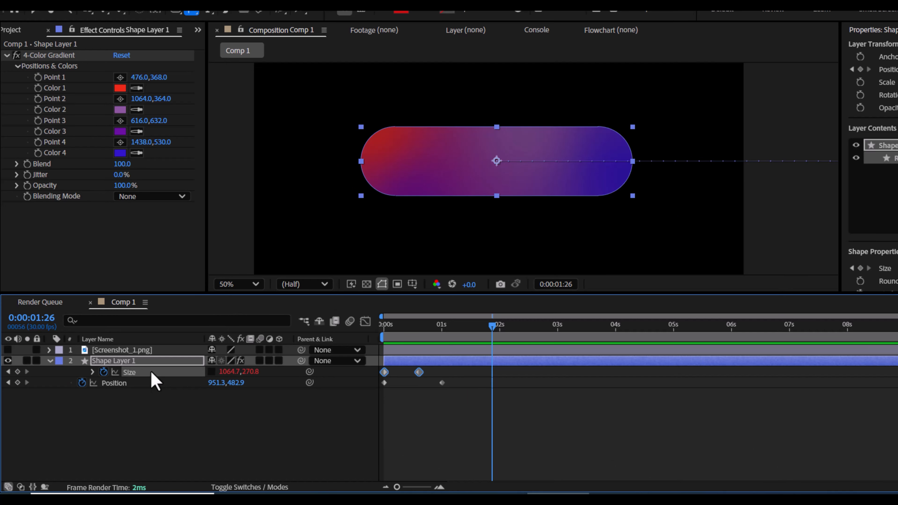
mouse_move(434, 366)
mouse_down()
mouse_move(379, 374)
mouse_move(448, 375)
mouse_up()
key(space)
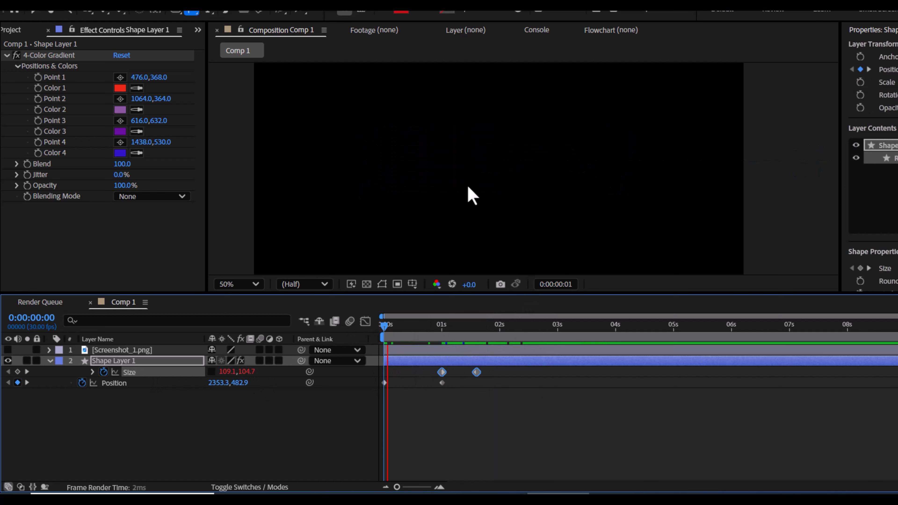
Step: Apply the Flow extension's back curve (0.68, -0.55, 0.27, 1.55) to both Position keyframes and preview the motion
drag(459, 393, 375, 401)
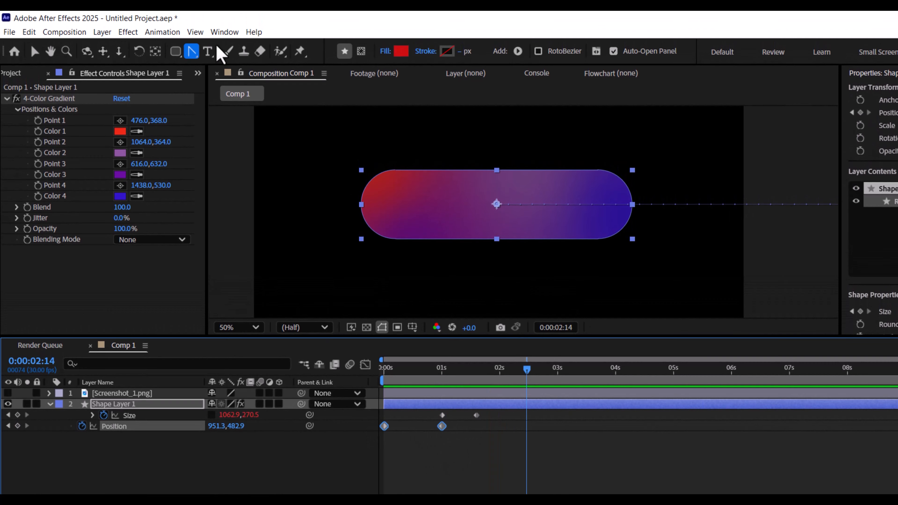
click(223, 32)
mouse_move(341, 83)
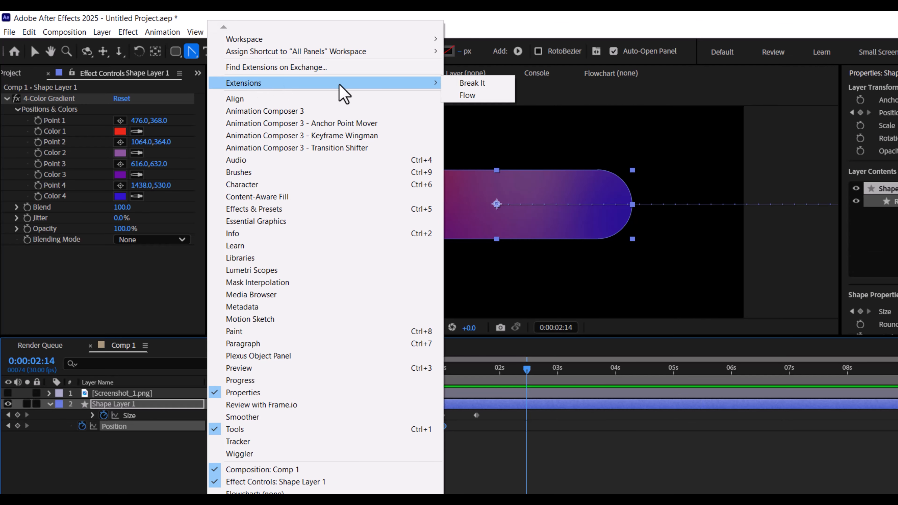
click(466, 95)
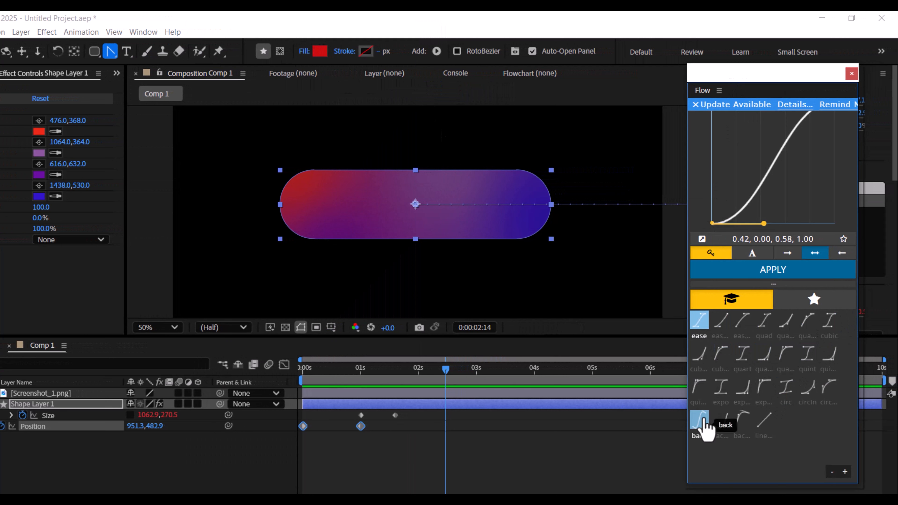
click(703, 428)
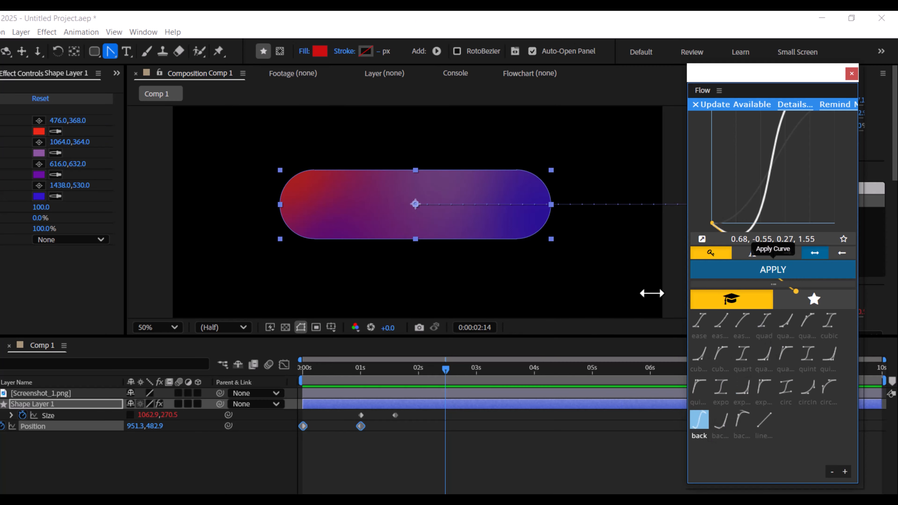
drag(375, 423, 273, 435)
click(722, 271)
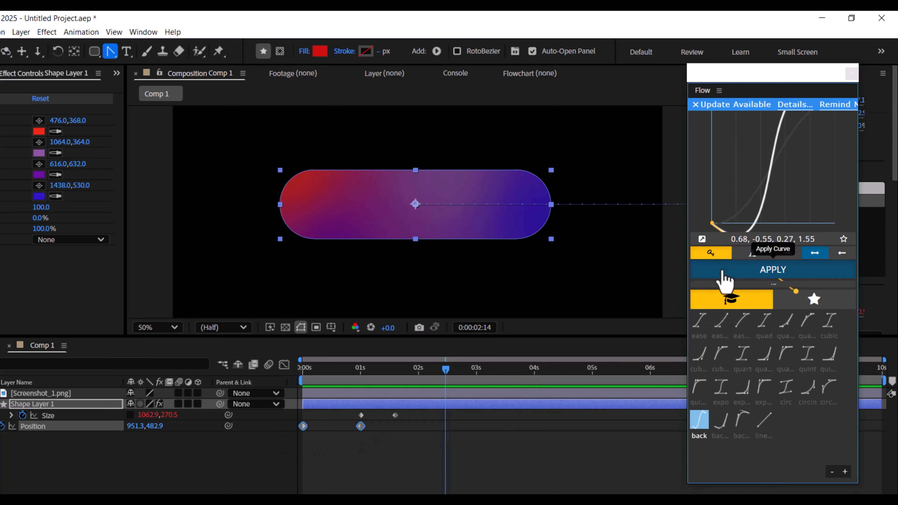
click(279, 340)
click(369, 337)
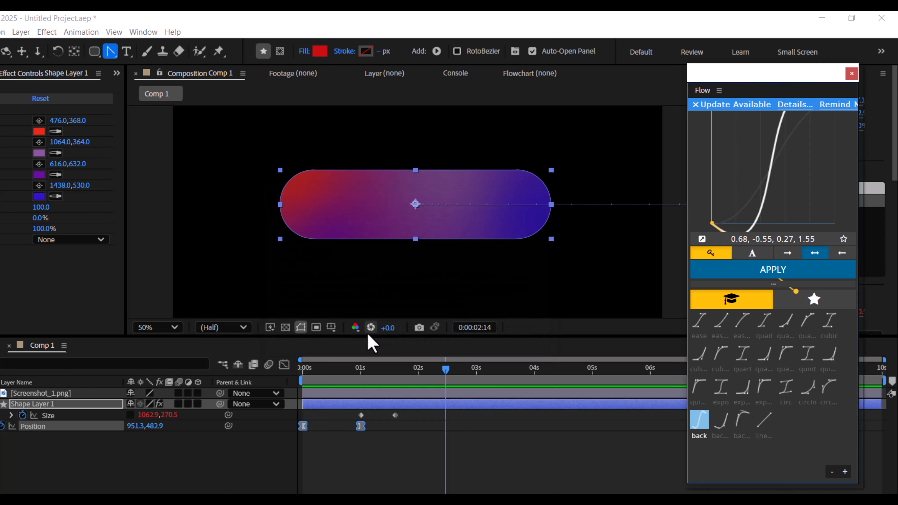
drag(343, 371, 251, 371)
key(space)
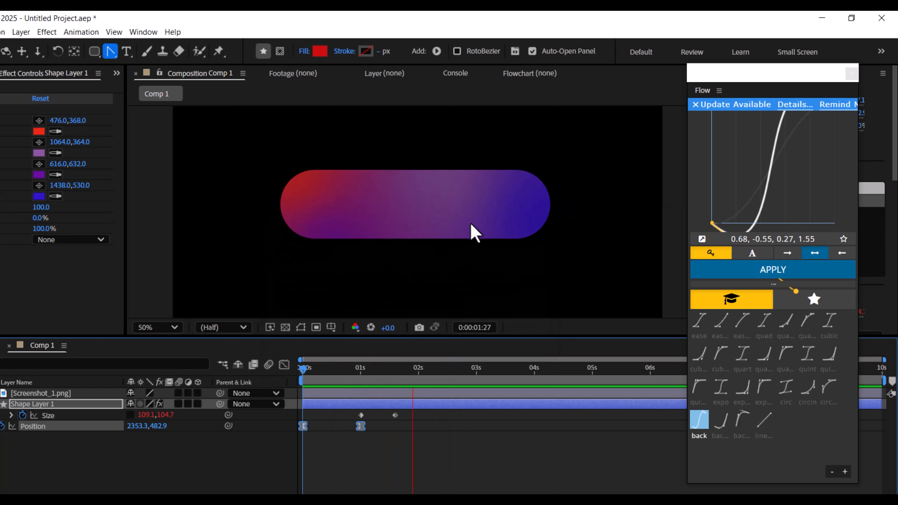
key(space)
Step: Add Deep Glow to Shape Layer 1 with Radius 543 and Exposure 0.49, and preview the result
drag(813, 287, 82, 392)
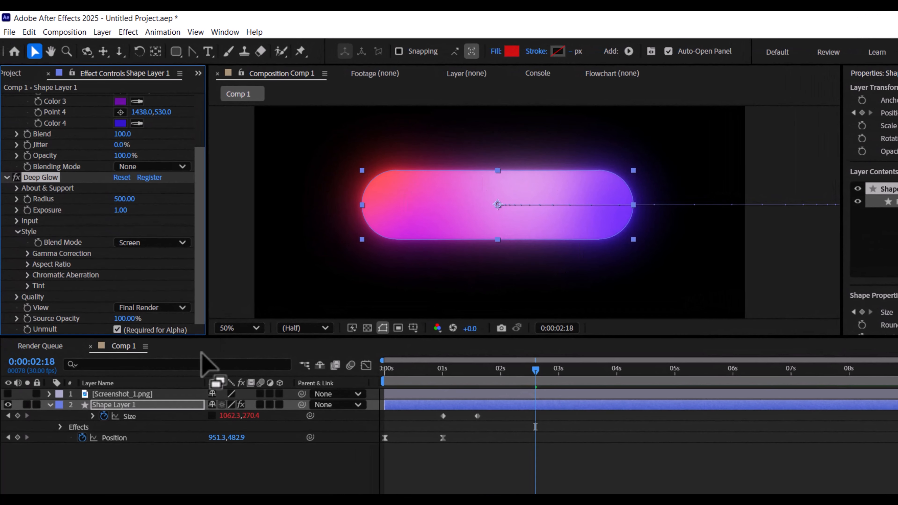
drag(121, 210, 100, 211)
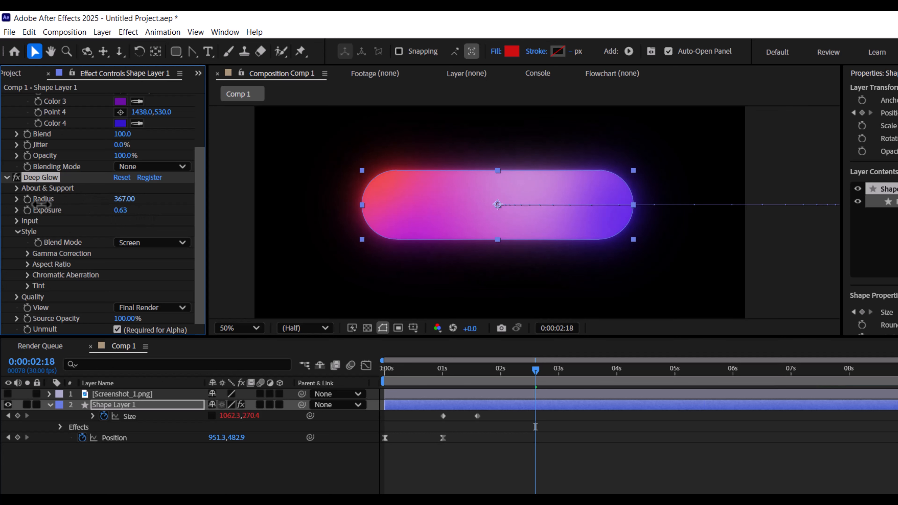
drag(171, 191, 176, 192)
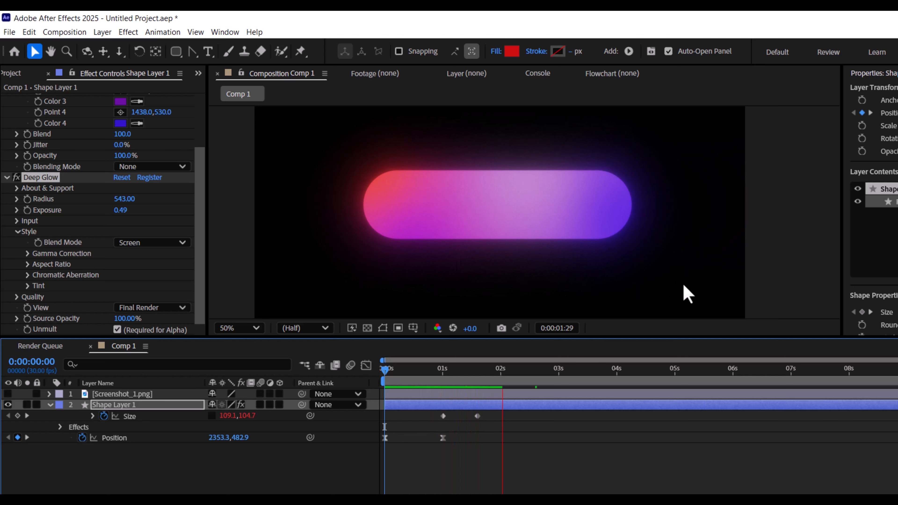
key(space)
Step: Add a text layer reading PLUGINS just below the pill
key(ctrl+t)
click(418, 269)
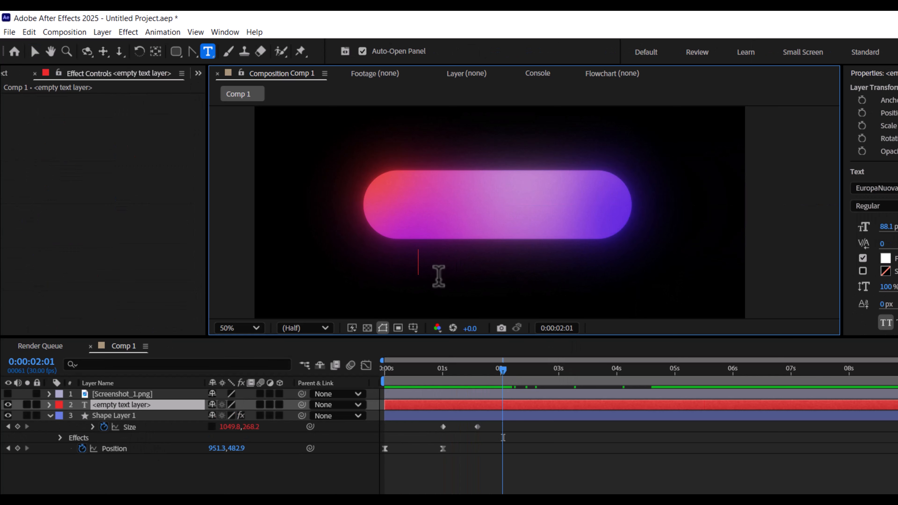
text(PLUGI)
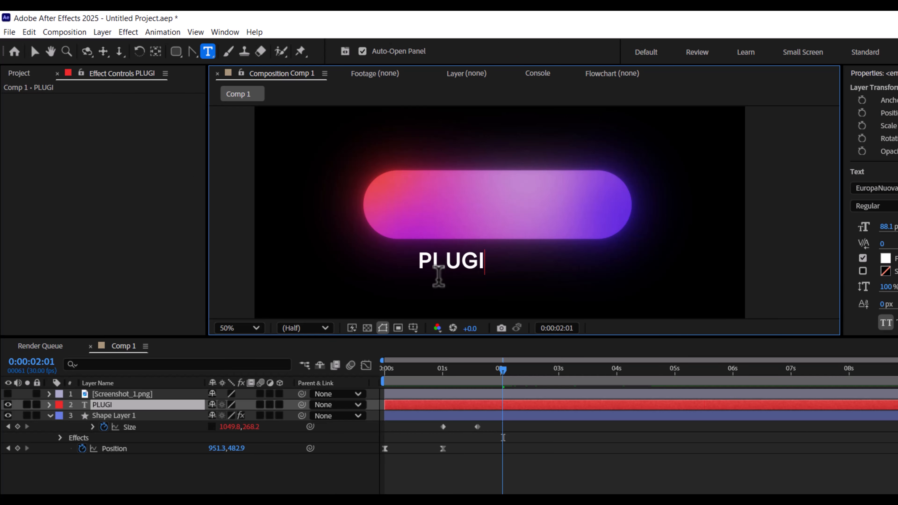
text(NS)
click(34, 52)
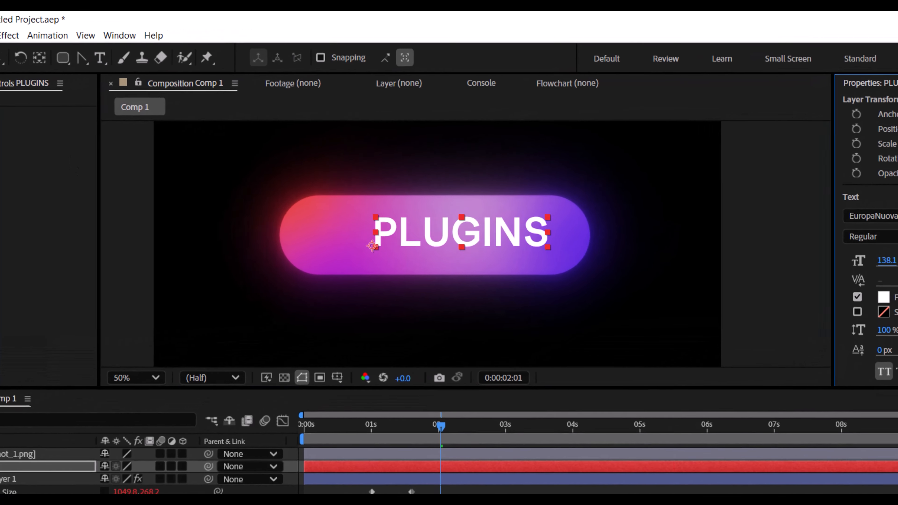
Step: Resize the PLUGINS text to about 121 px, center it on the pill, and center its anchor point
drag(887, 260, 876, 260)
drag(475, 233, 463, 234)
ctrl+double_click(39, 58)
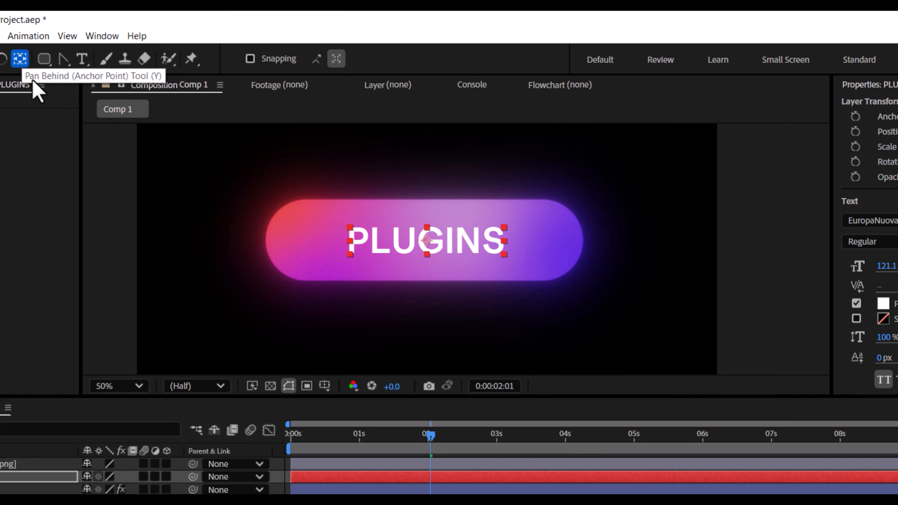
key(v)
click(226, 169)
Step: Keyframe the PLUGINS layer's Scale from 0% at 1 second to 100% in line with the pill's final Size keyframe, and preview it
click(386, 234)
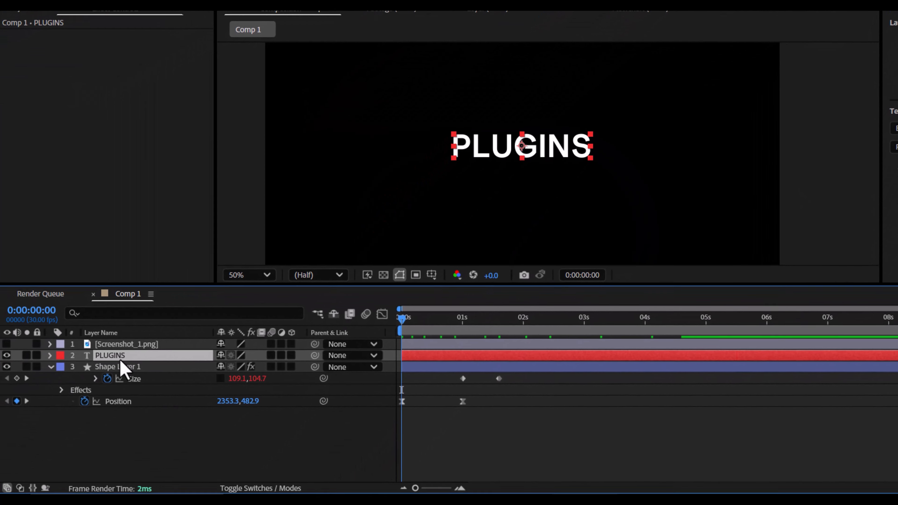
key(s)
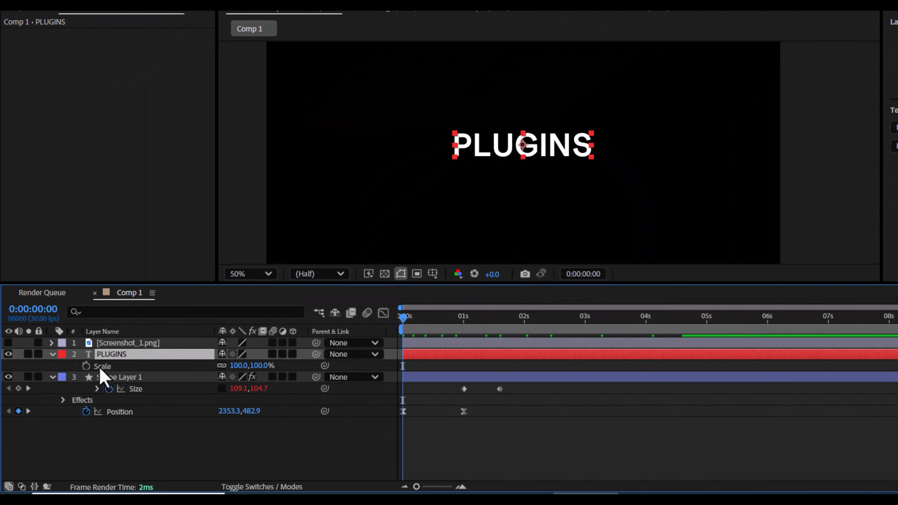
click(93, 366)
drag(427, 327, 367, 329)
click(18, 365)
drag(265, 368, 190, 366)
drag(463, 366, 500, 366)
drag(403, 366, 464, 367)
click(521, 399)
key(space)
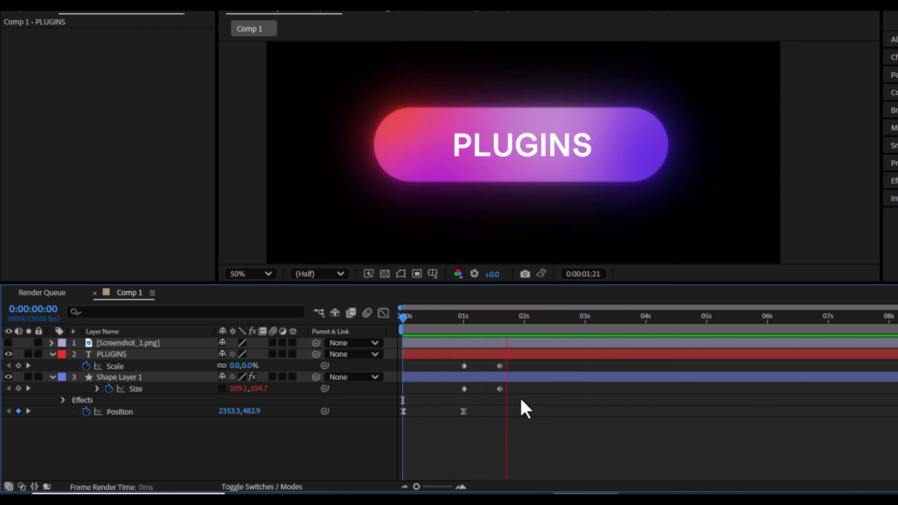
key(space)
Step: Shift the final Scale and Size keyframes together to about 1.3 seconds, and preview the faster expansion
drag(486, 405, 516, 358)
drag(500, 366, 484, 365)
key(Home)
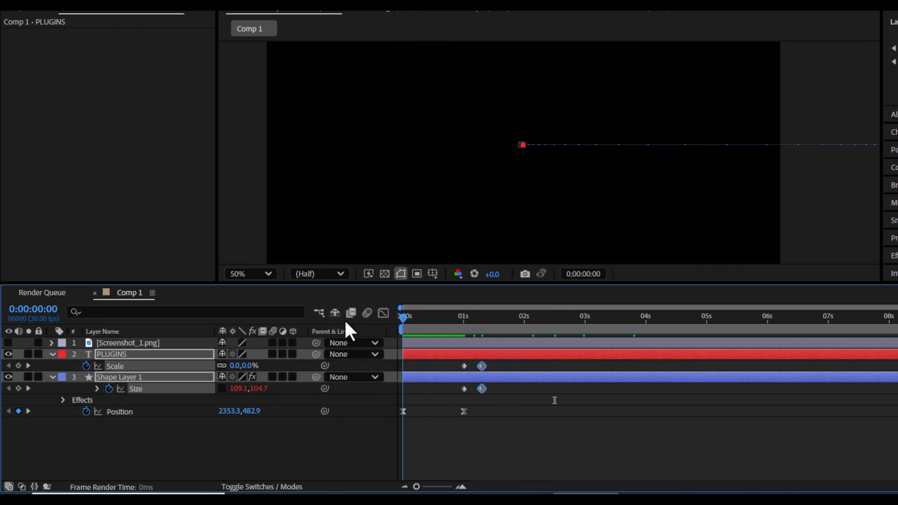
key(space)
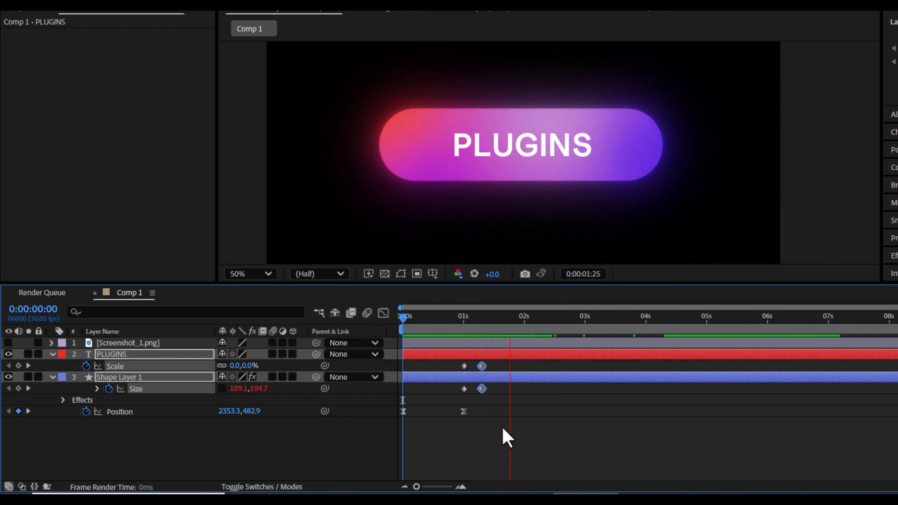
key(space)
click(502, 427)
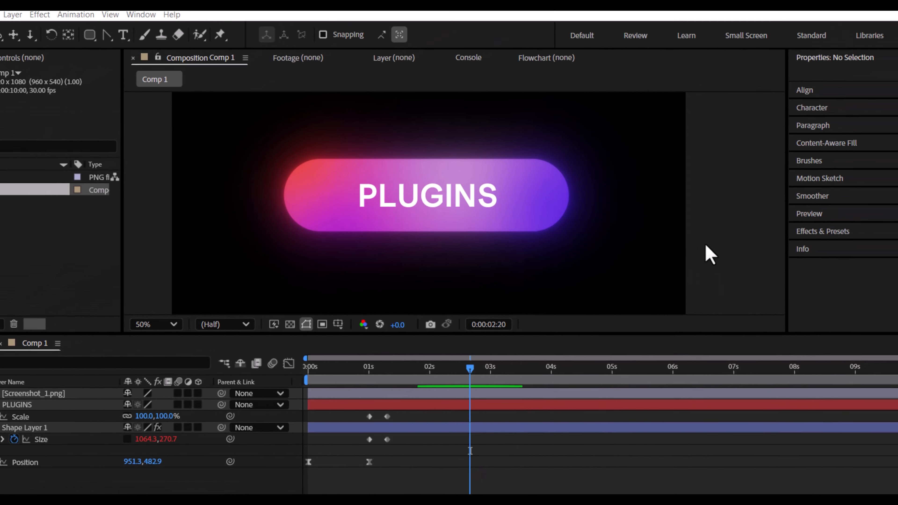
Step: Find the CC Light Sweep effect and apply it to Shape Layer 1
click(797, 197)
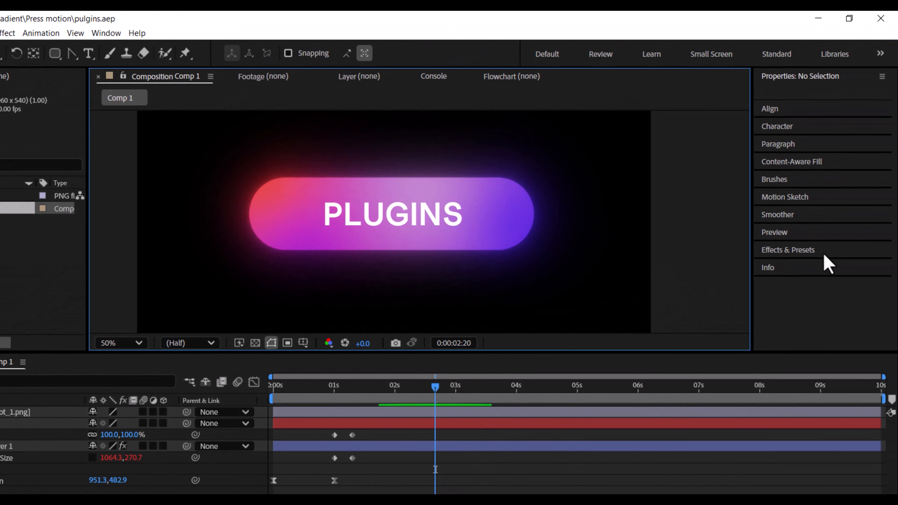
click(820, 251)
click(810, 250)
double_click(809, 250)
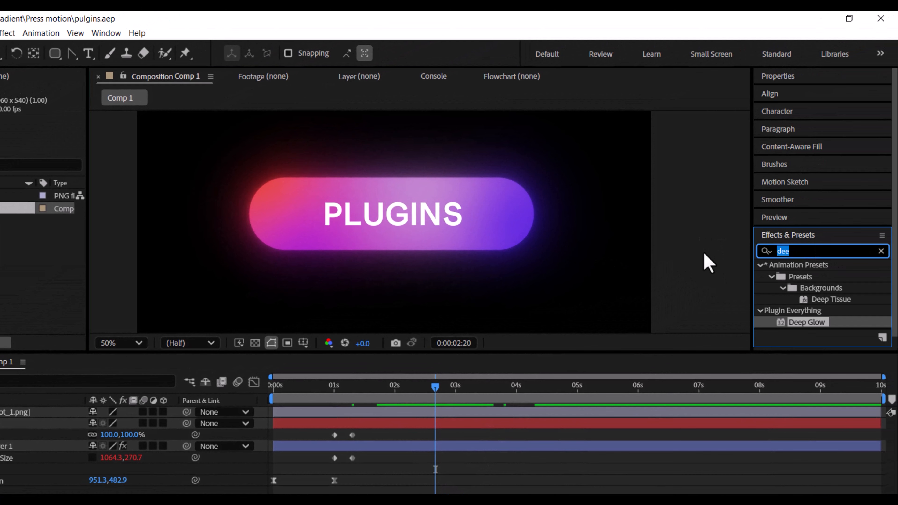
text(cc ligh)
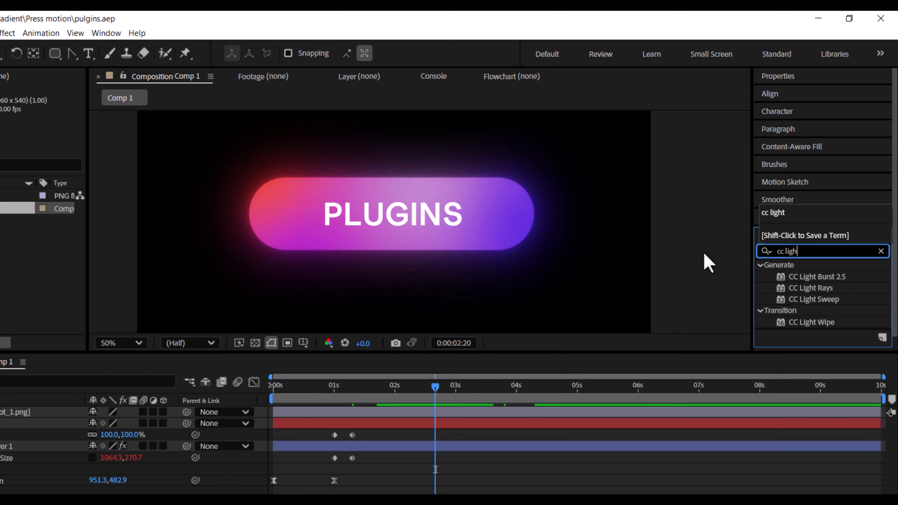
drag(811, 323, 21, 434)
drag(115, 383, 90, 397)
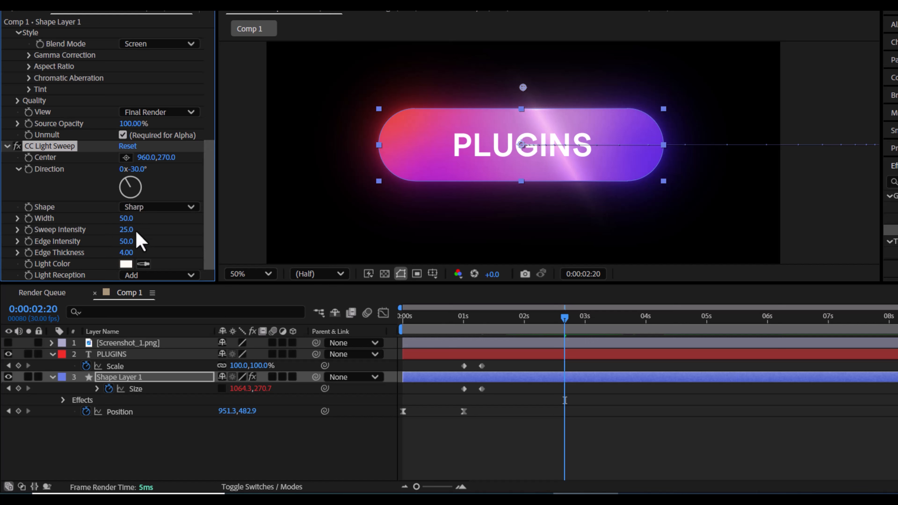
Step: Set CC Light Sweep's Sweep Intensity to 0, Width to 145, Edge Intensity to 171, and Center to 964,472 on the pill
drag(125, 235, 46, 229)
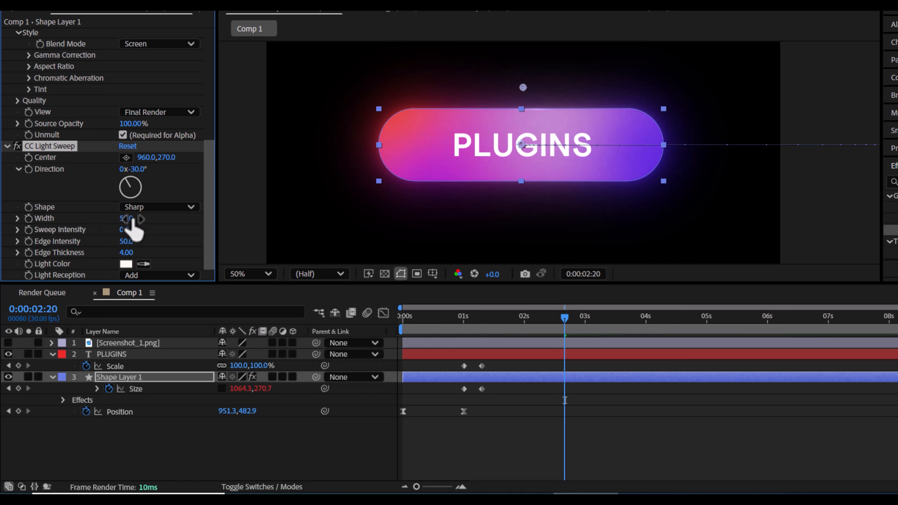
drag(126, 218, 181, 215)
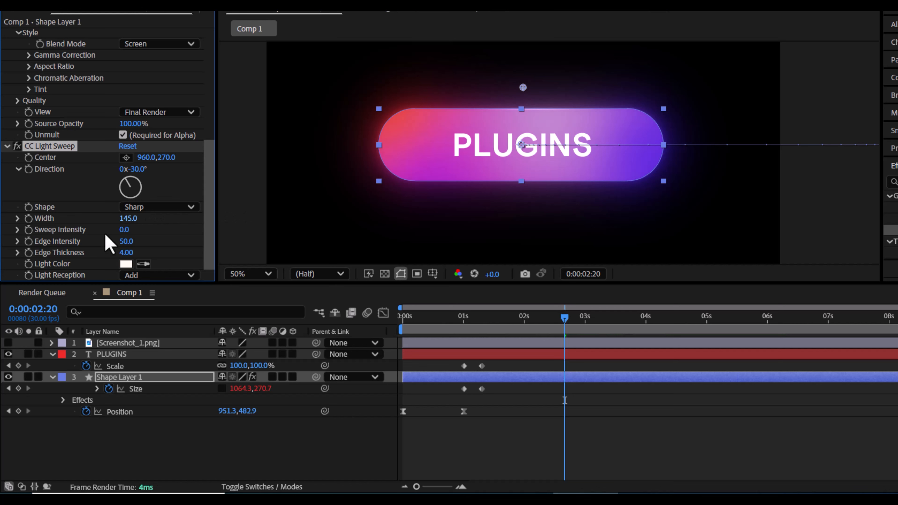
drag(126, 241, 199, 239)
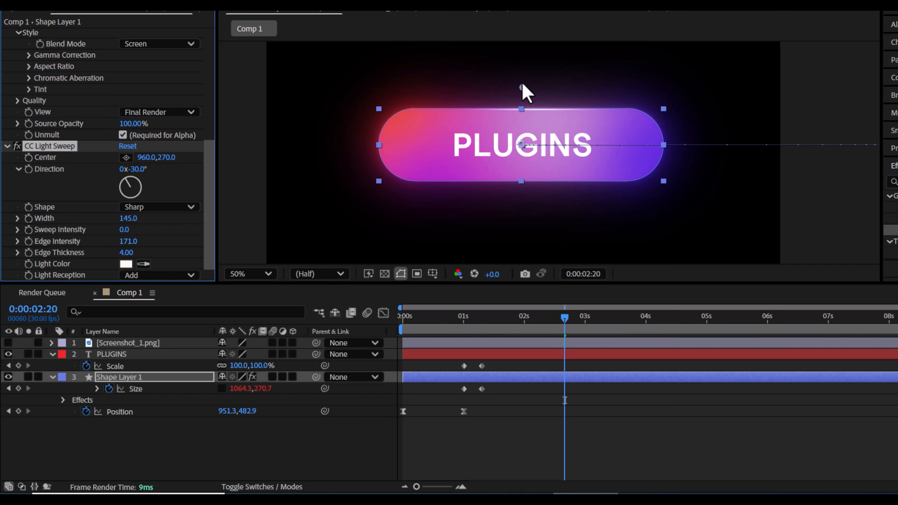
drag(522, 87, 522, 144)
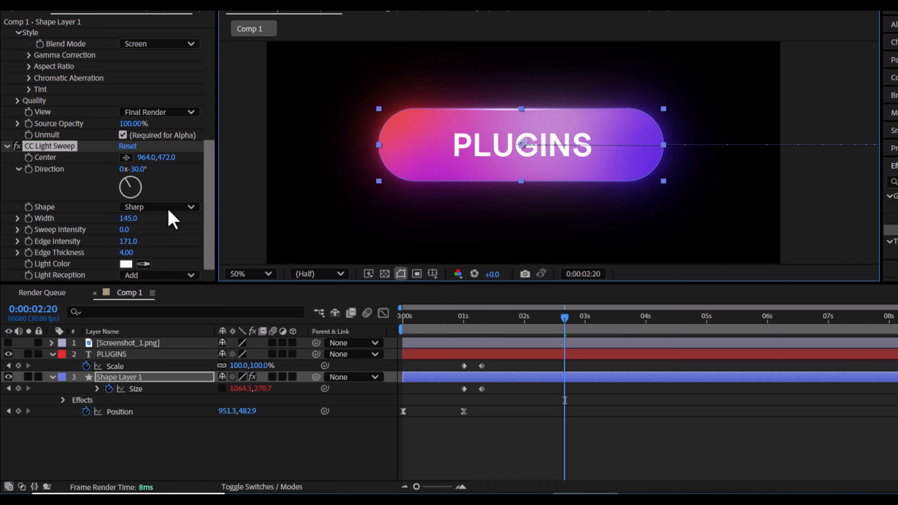
Step: Add the expression time*150 to CC Light Sweep's Direction, and preview the rotating edge light
alt+click(28, 169)
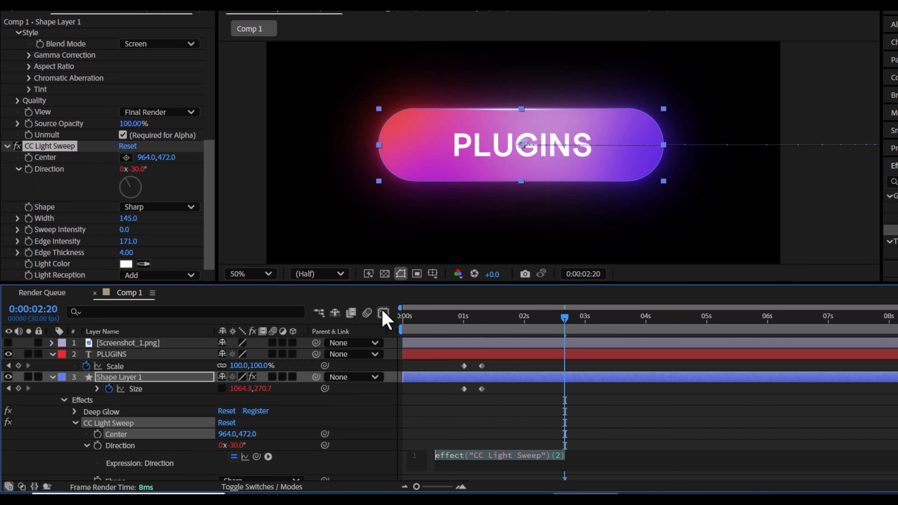
text(time)
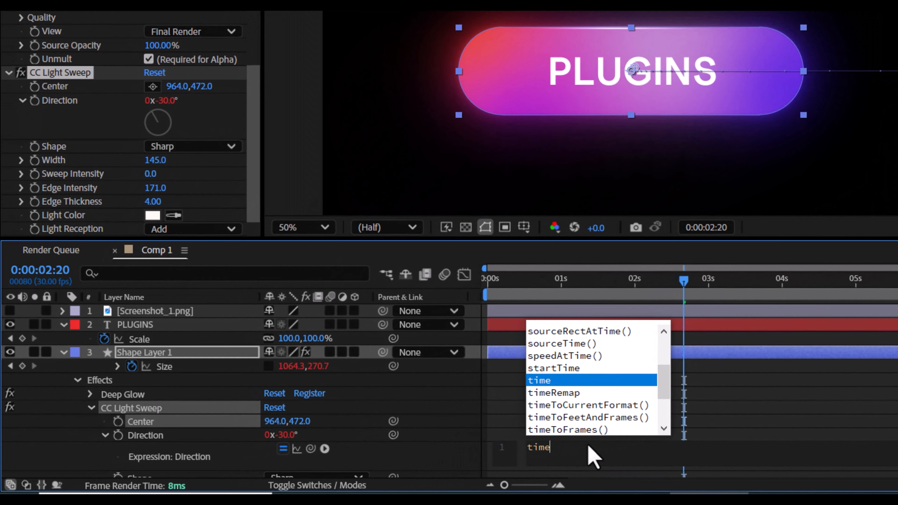
text(*)
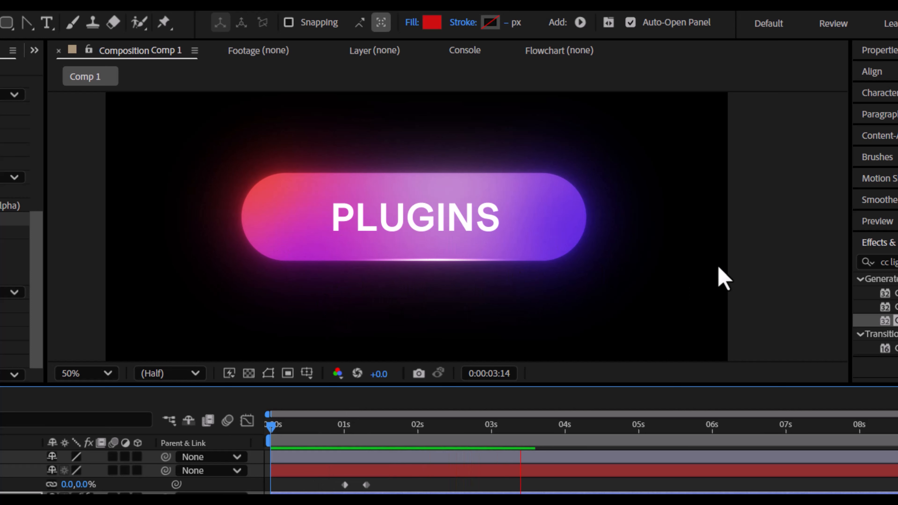
key(space)
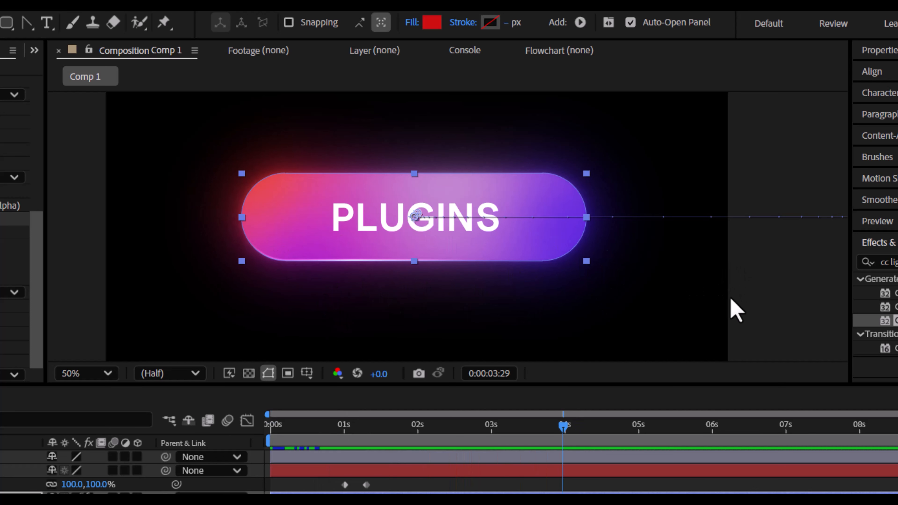
click(779, 311)
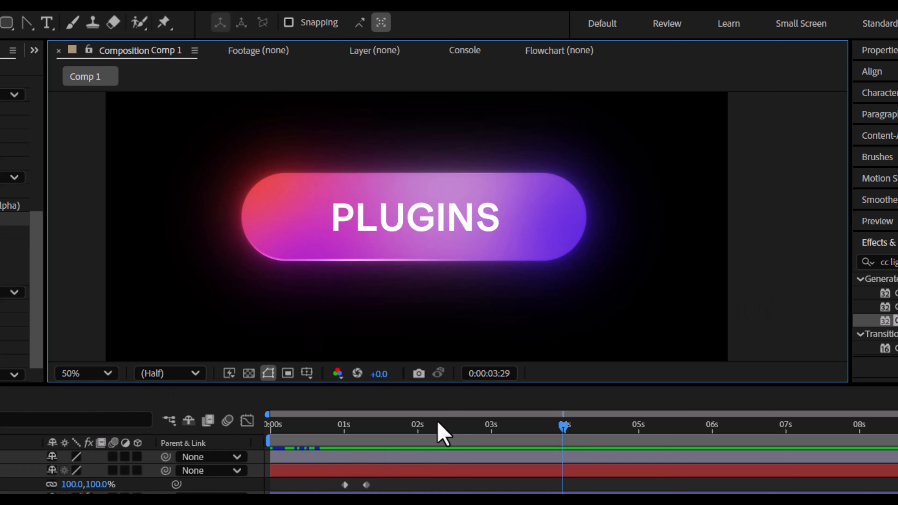
Step: Find the Echo effect and apply it to Shape Layer 1
drag(442, 433, 287, 429)
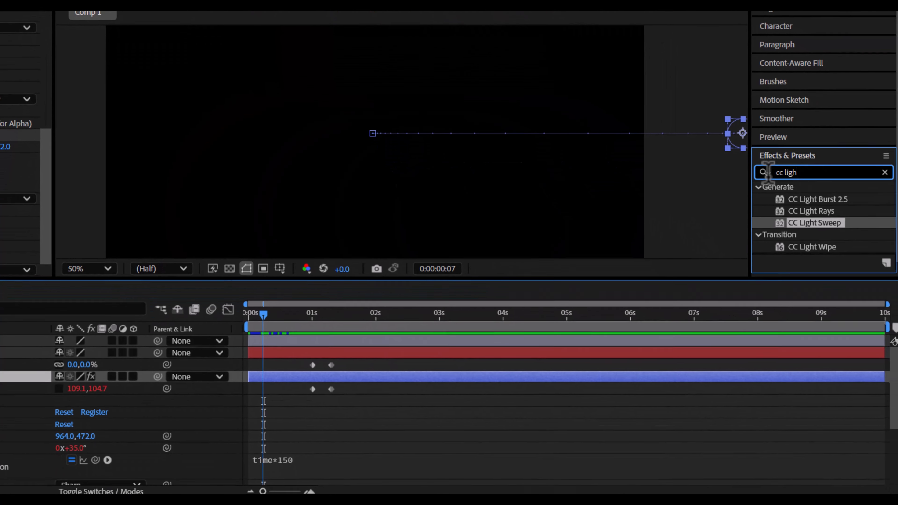
key(ctrl+a)
text(echo)
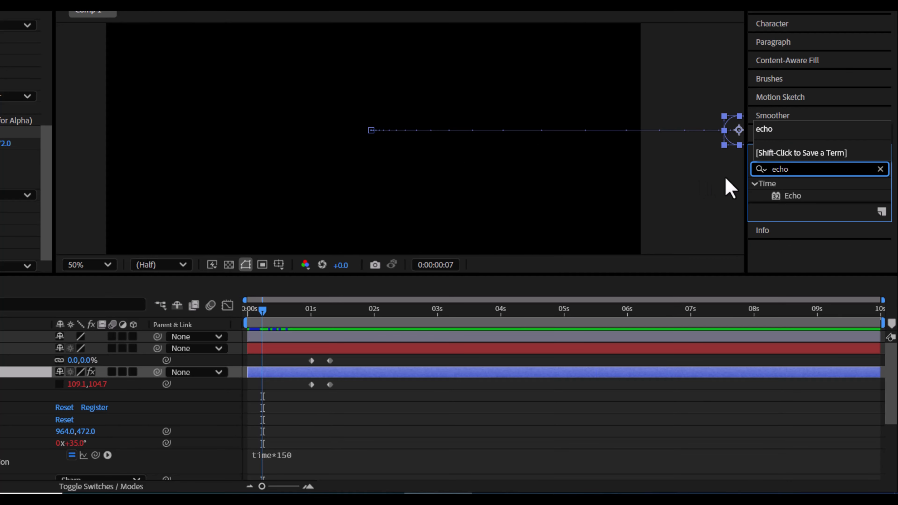
drag(792, 195, 170, 373)
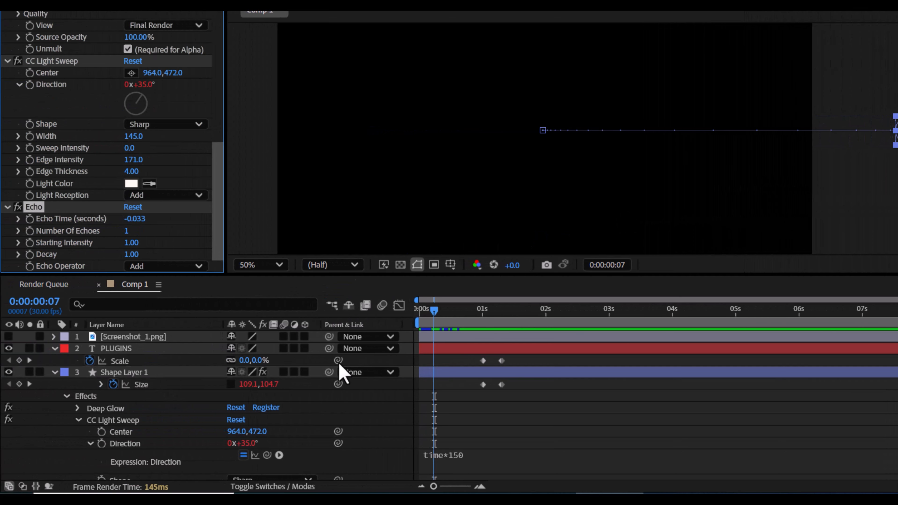
click(340, 371)
Step: At frame 22, set Echo's Echo Time to -0.1 seconds and Number Of Echoes to 10
drag(433, 313, 465, 311)
click(135, 220)
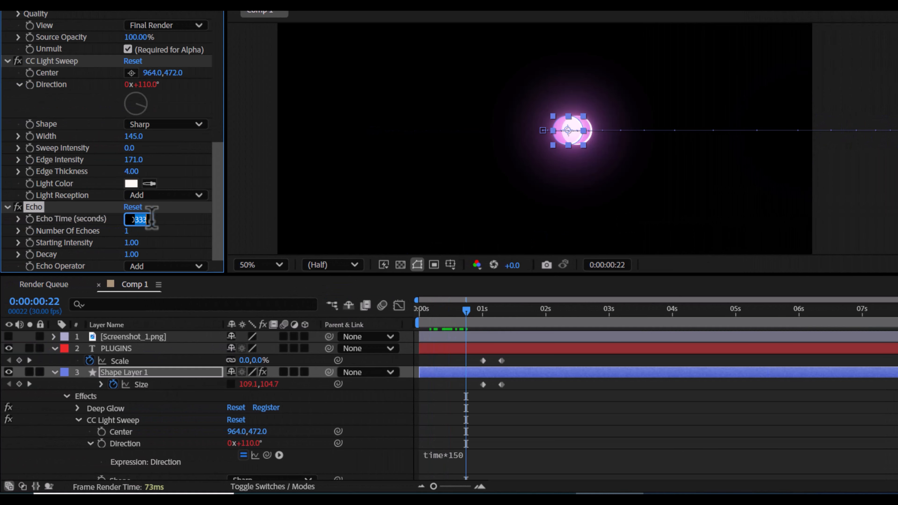
key(Return)
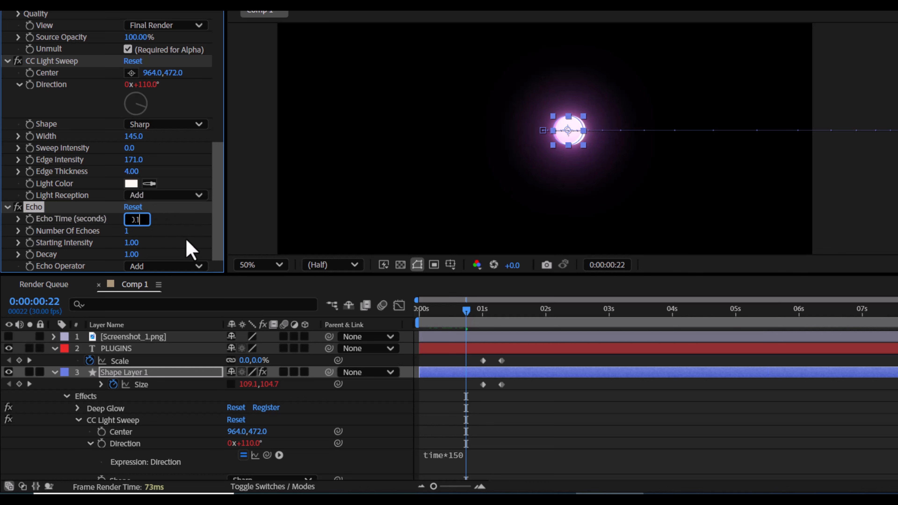
key(Return)
mouse_move(466, 312)
mouse_down()
mouse_move(434, 317)
mouse_move(466, 320)
mouse_up()
drag(131, 231, 135, 231)
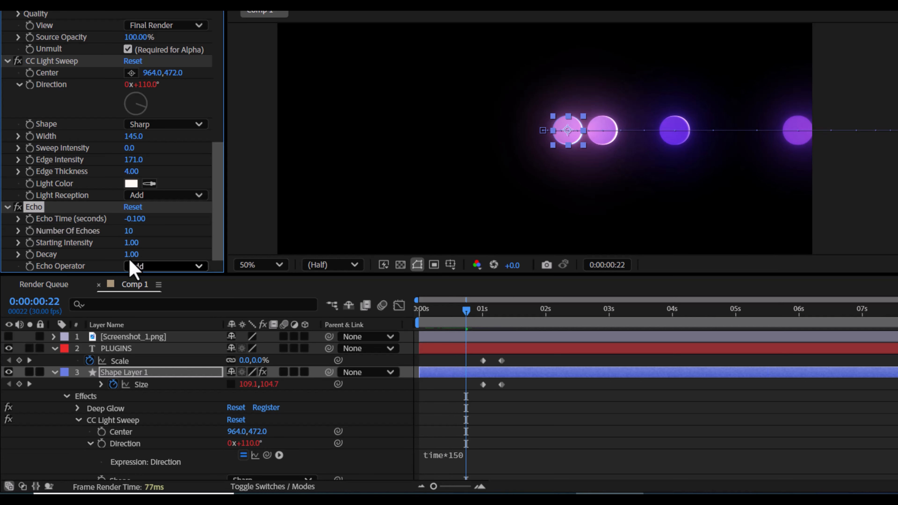
Step: Reduce Echo's Decay to 0.25, previewing the trail while adjusting it
drag(134, 255, 111, 257)
drag(446, 315, 389, 316)
key(space)
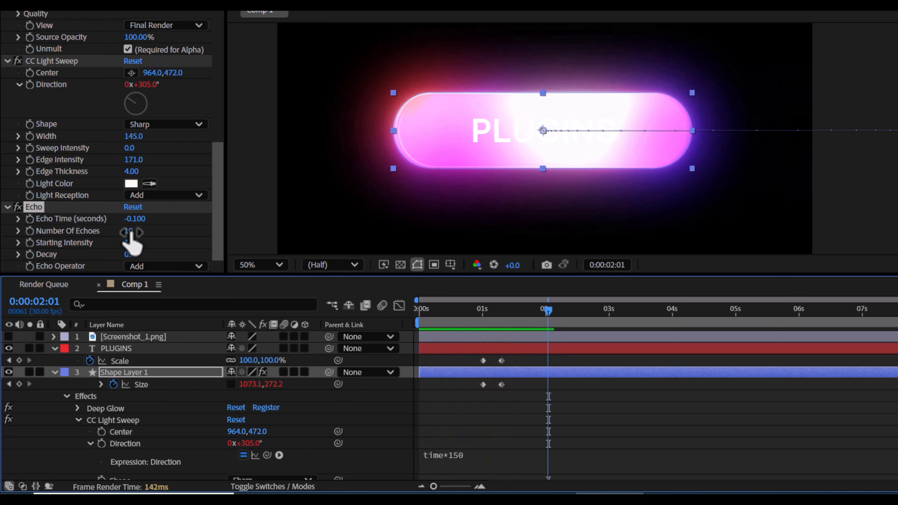
click(122, 232)
drag(121, 231, 109, 254)
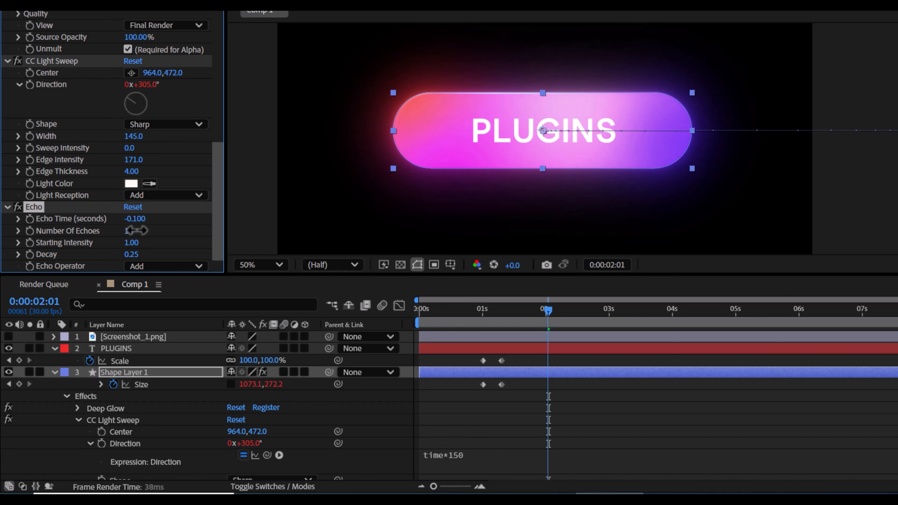
Step: Set Echo's Number Of Echoes to 15 and Decay to 0.30, previewing the trail in between
drag(136, 230, 145, 230)
drag(542, 331, 357, 316)
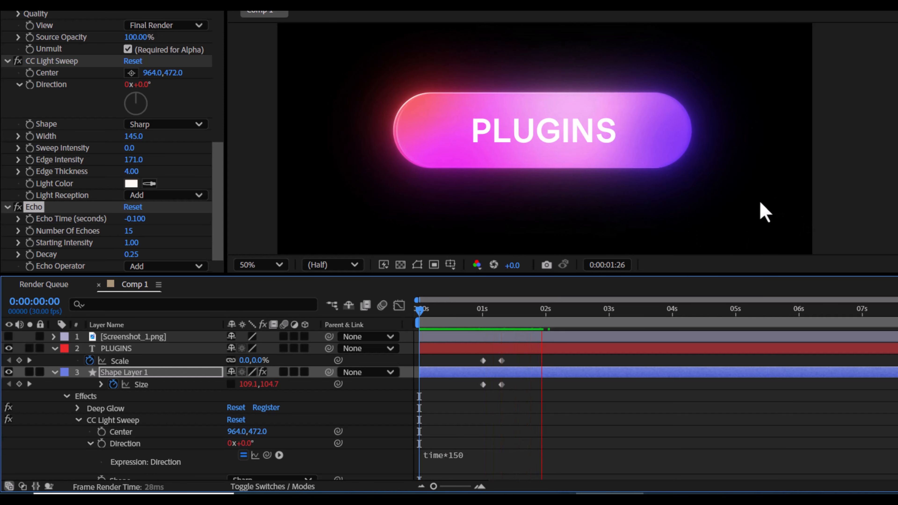
key(space)
key(space)
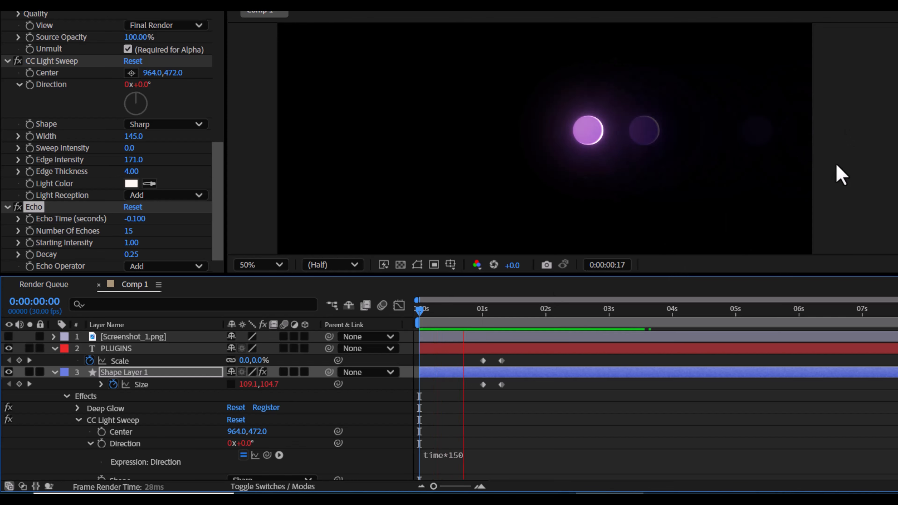
key(space)
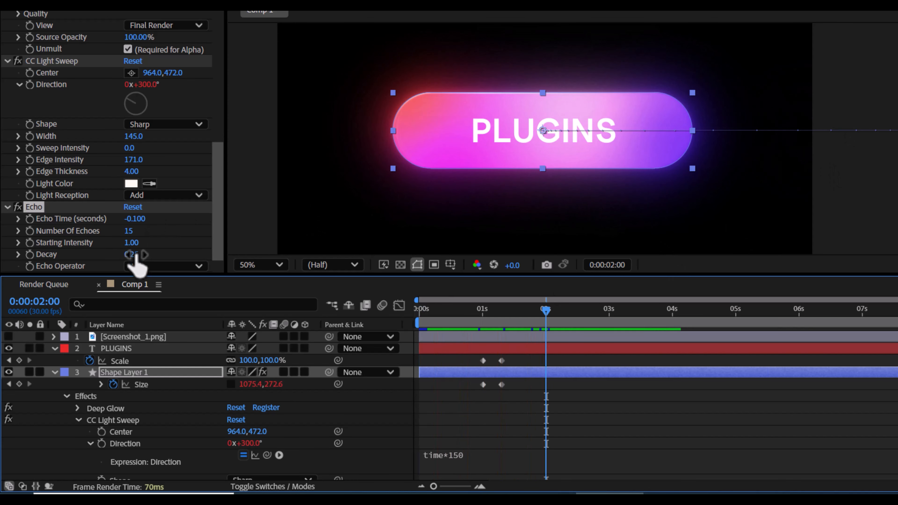
drag(134, 254, 139, 254)
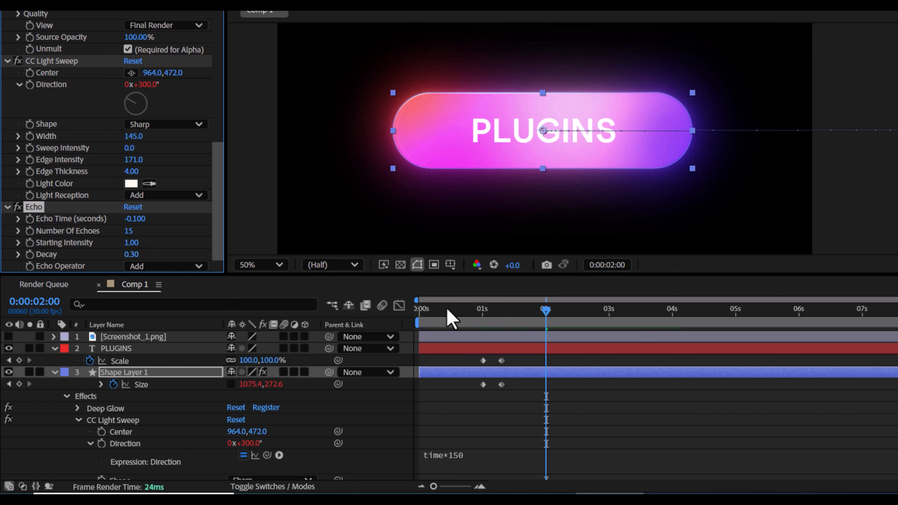
Step: Keyframe Shape Layer 1's Scale at 100%, 120% and 100% at 0:00:01:29, 0:00:02:09 and 0:00:02:19
key(space)
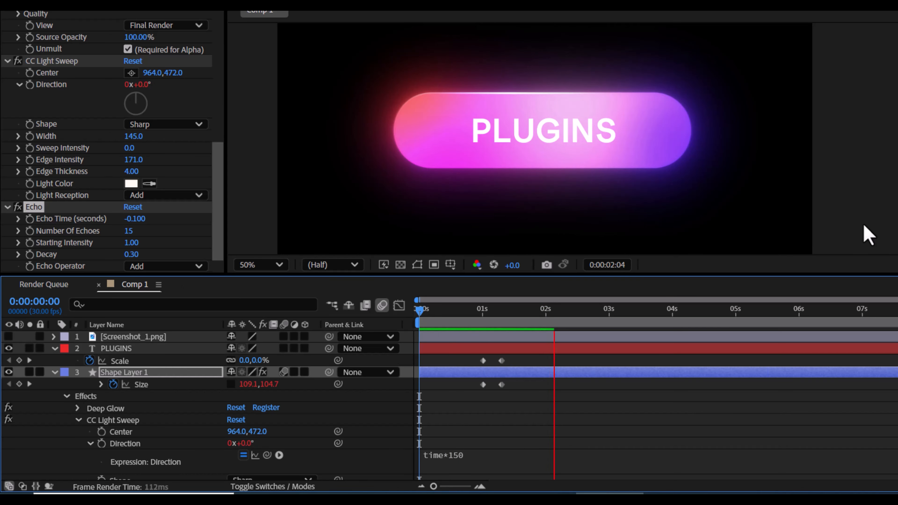
click(142, 374)
key(s)
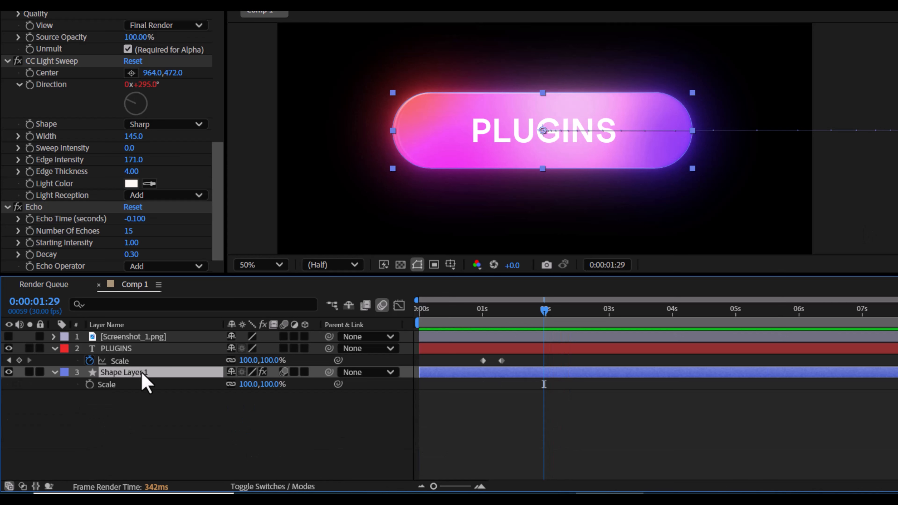
click(89, 384)
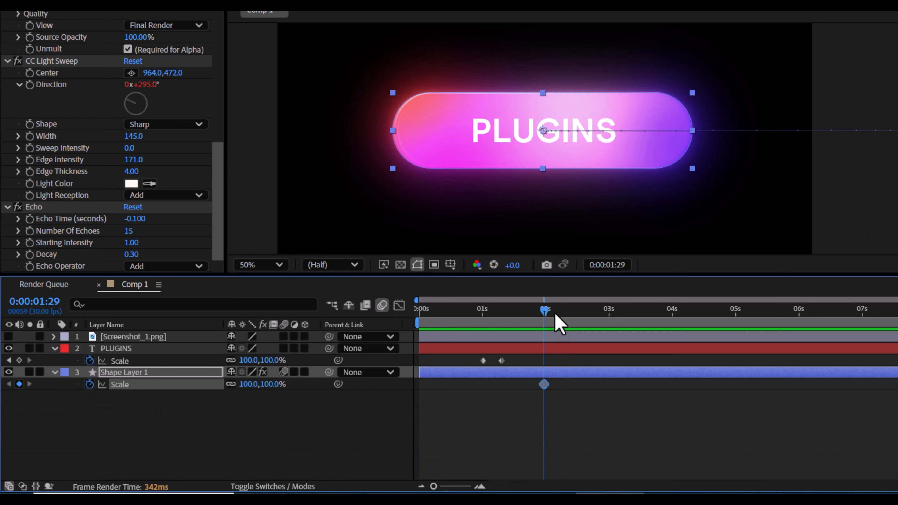
key(shift+Page_Down)
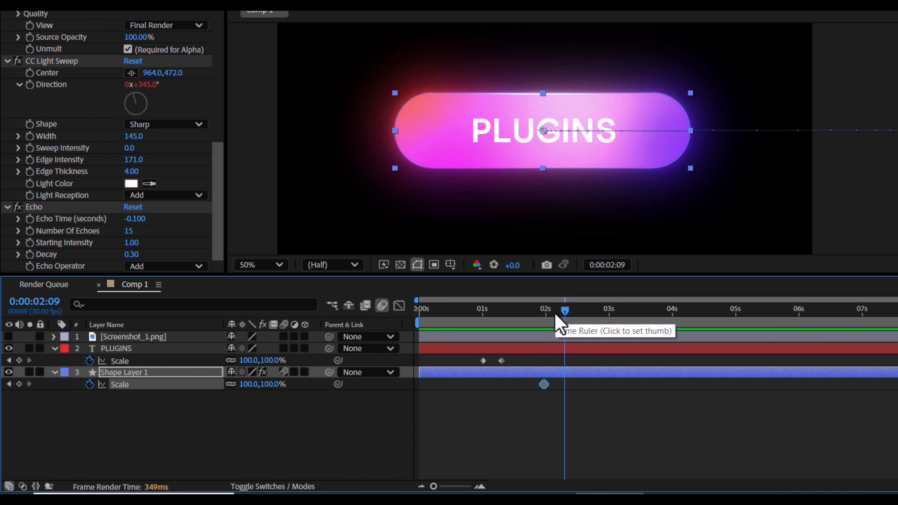
click(19, 384)
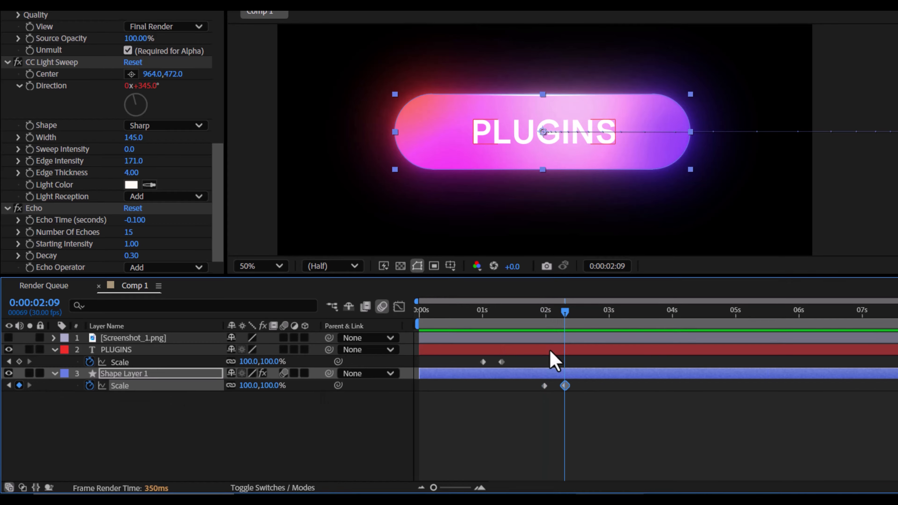
key(shift+Page_Down)
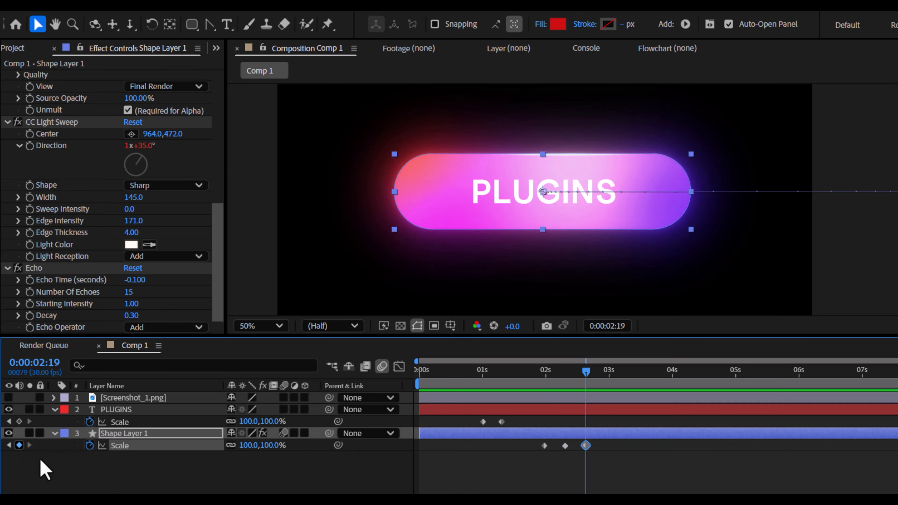
drag(588, 373, 565, 376)
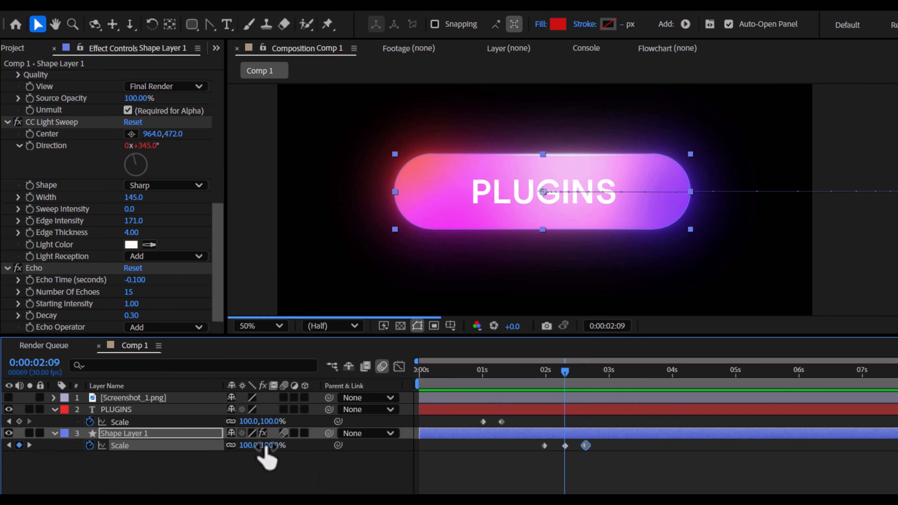
drag(263, 448, 283, 444)
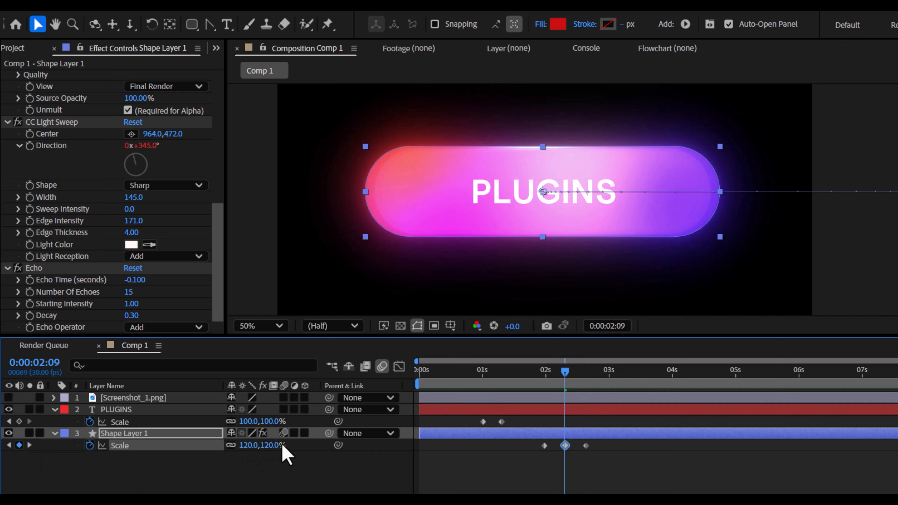
Step: Parent the PLUGINS text layer to Shape Layer 1 at 0:00:01:29 and preview the scale pulse
click(127, 410)
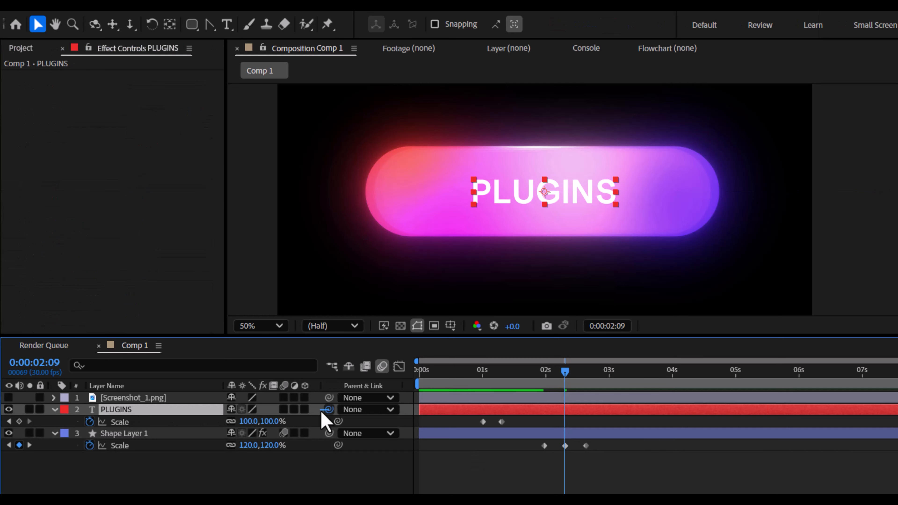
drag(325, 421, 127, 447)
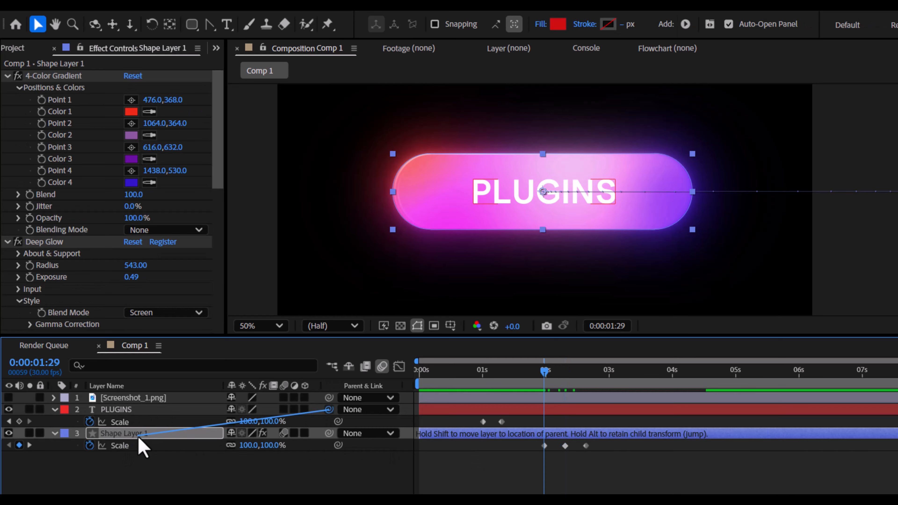
drag(140, 442, 143, 447)
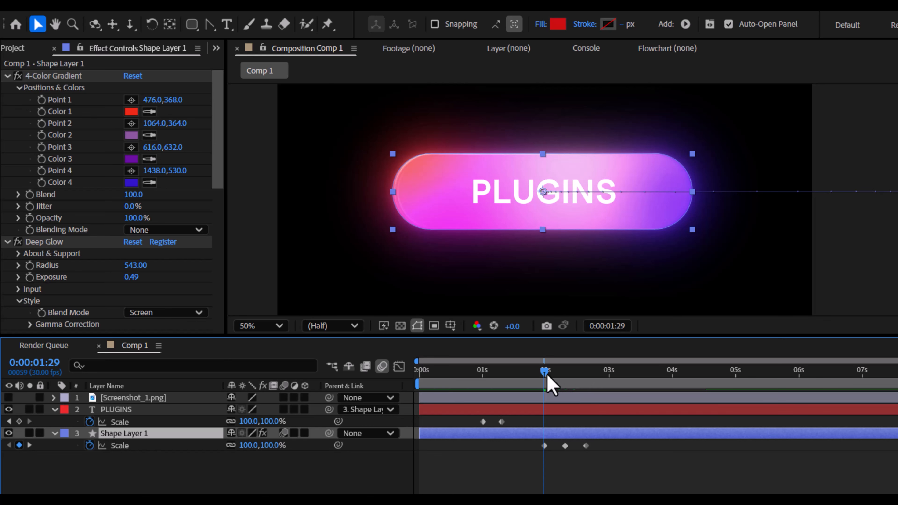
mouse_move(547, 377)
mouse_down()
mouse_move(577, 376)
mouse_move(547, 378)
mouse_up()
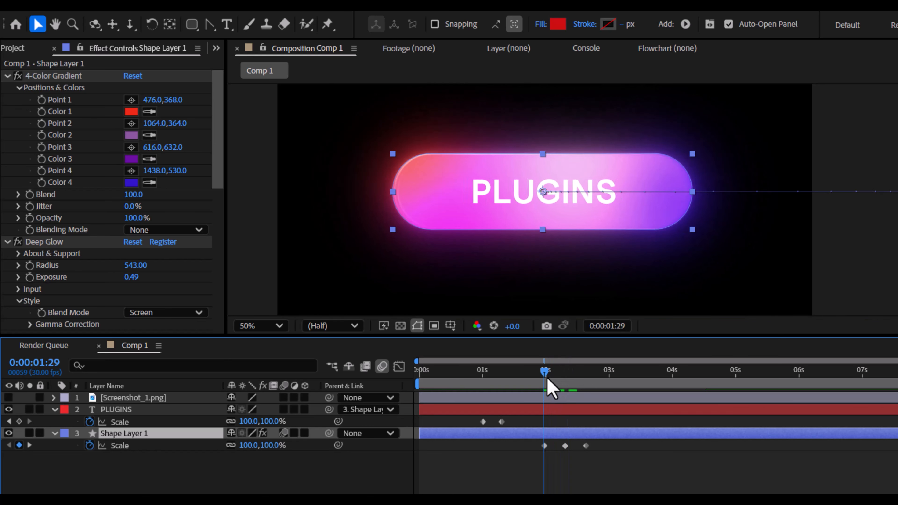
key(space)
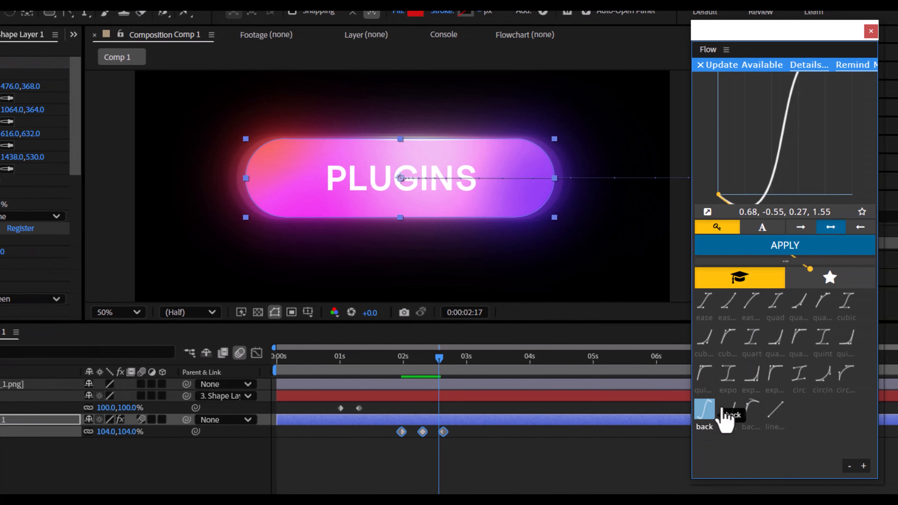
Step: Apply Flow's back easing curve (0.68, -0.55, 0.27, 1.55) to Shape Layer 1's three Scale keyframes and preview the bounce
click(778, 245)
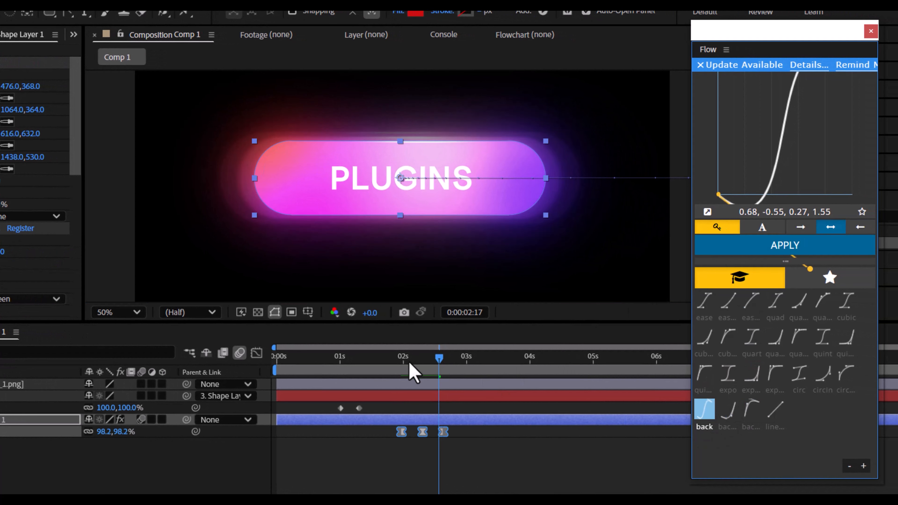
drag(413, 373, 371, 375)
key(space)
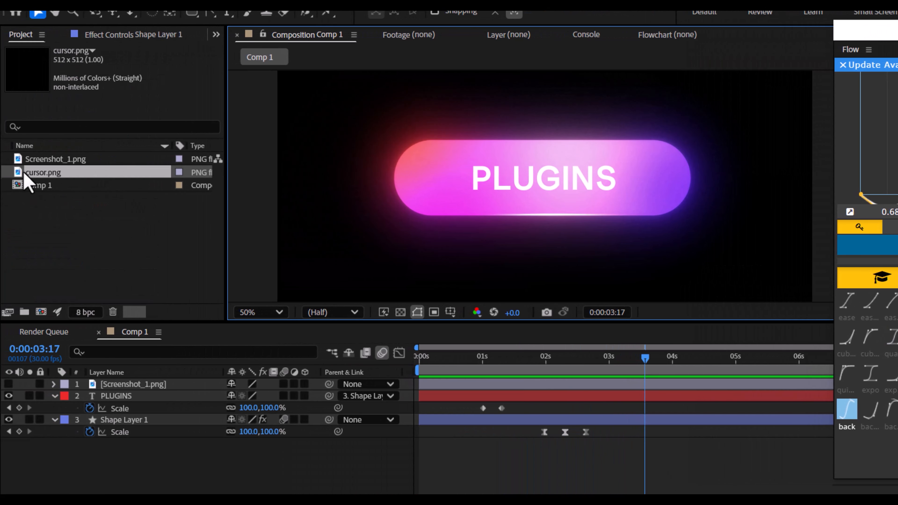
Step: Add cursor.png as the top layer, scaled to 28% below the pill, and apply Tint with Map Black To set to white
drag(28, 182, 130, 387)
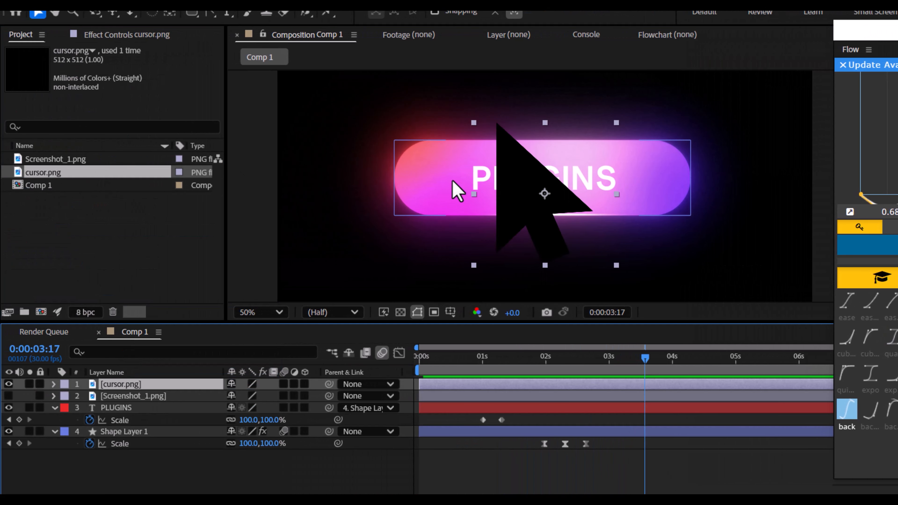
key(comma)
drag(662, 220, 625, 201)
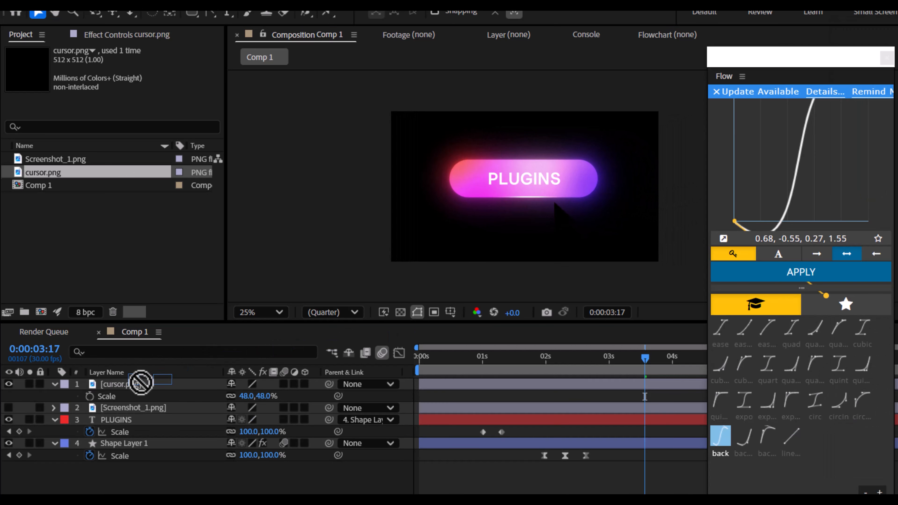
drag(141, 382, 144, 395)
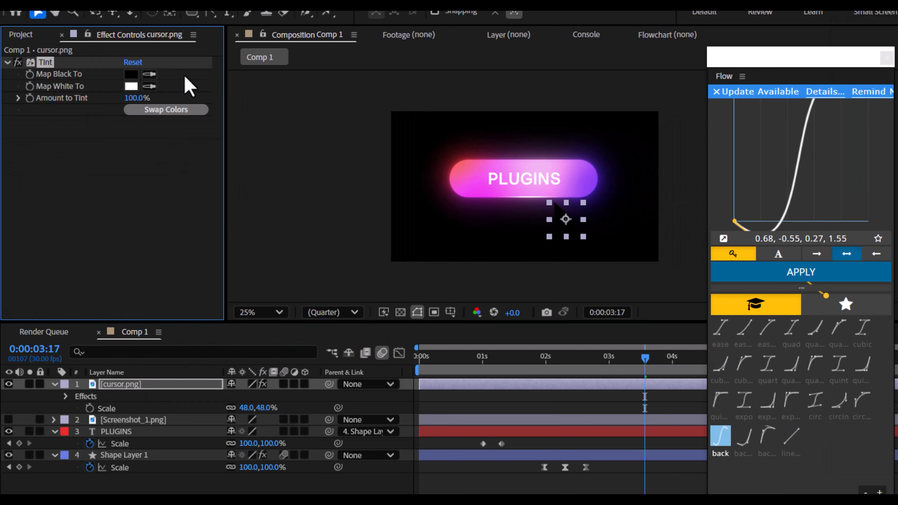
click(150, 75)
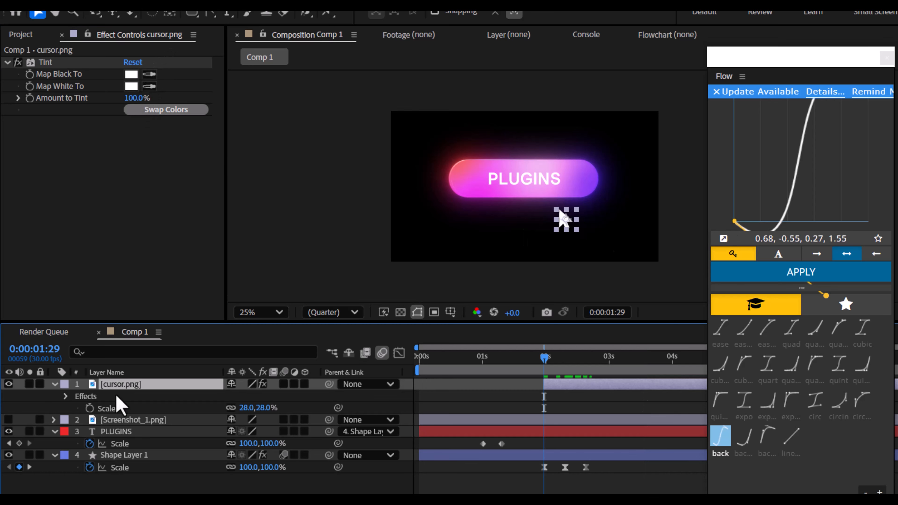
Step: Add a Position keyframe at 1256, 776 to the cursor.png layer at 0:00:01:29
key(p)
click(89, 396)
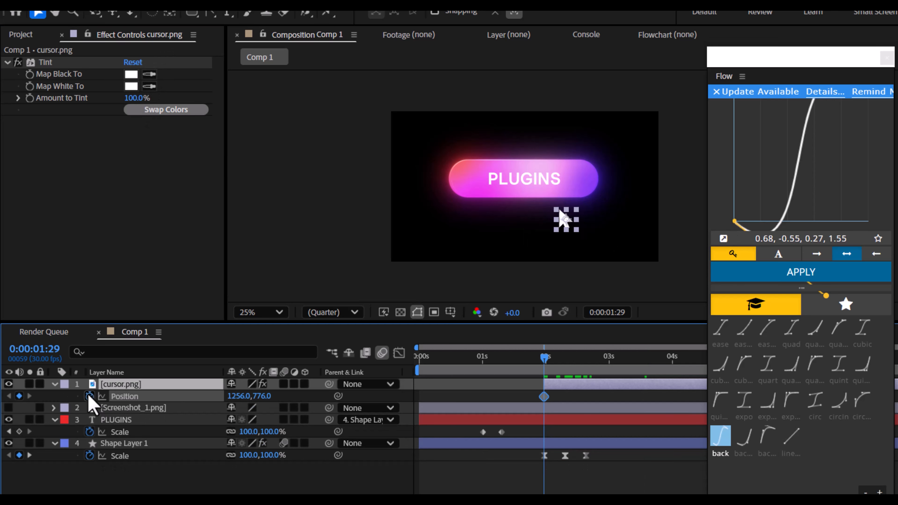